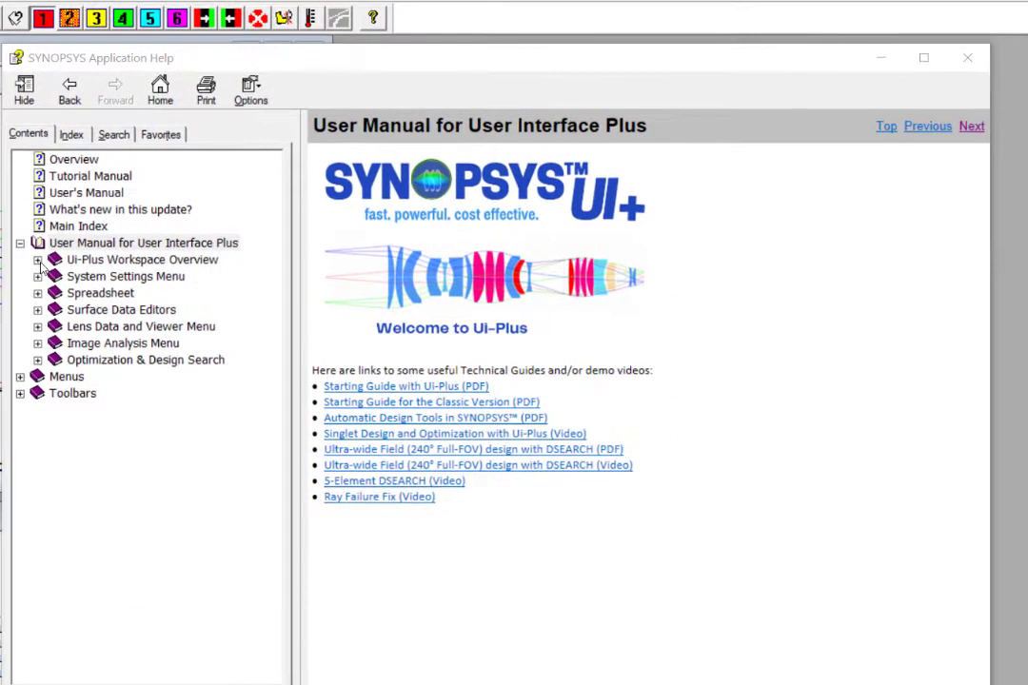
- Scroll through the Top Menu Bar help page under Ui-Plus Workspace Overview
left_click(38, 260)
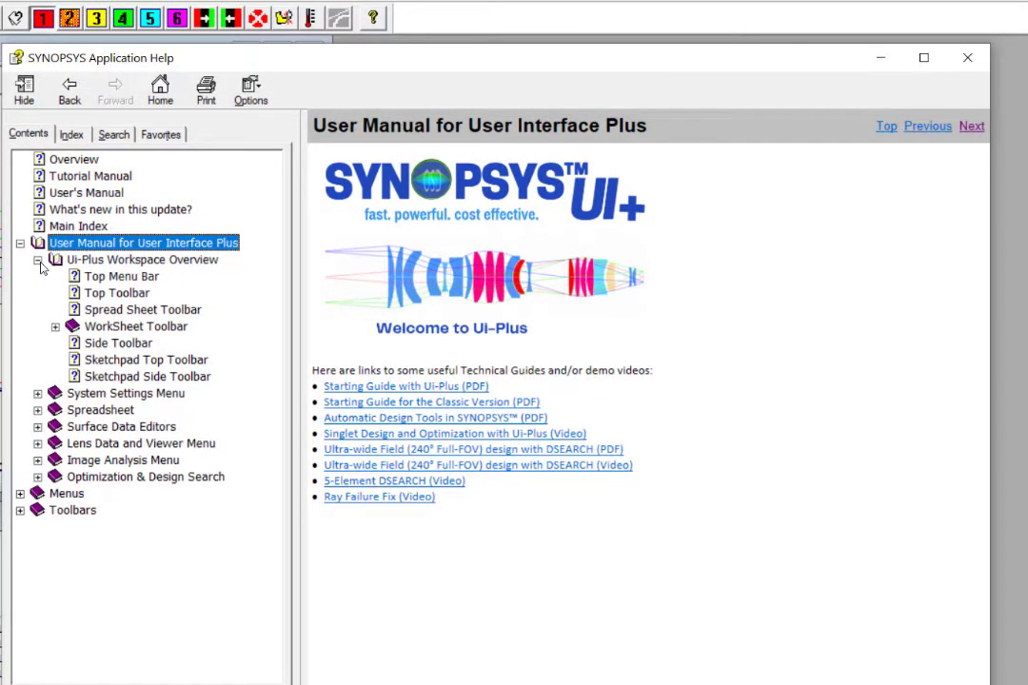
left_click(148, 277)
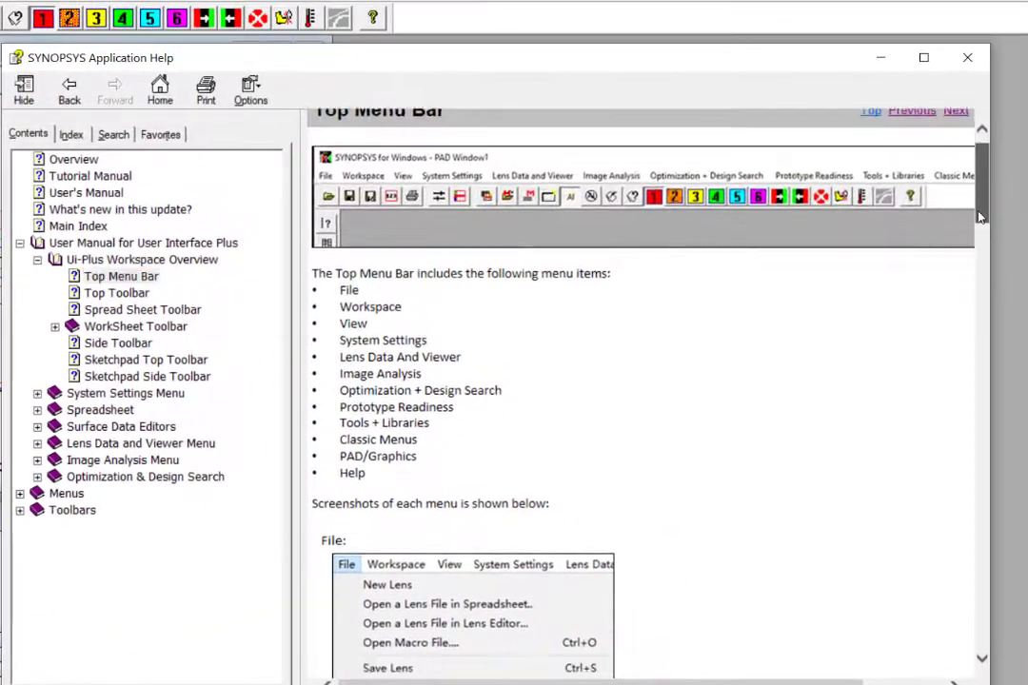
left_click_drag(994, 241, 976, 336)
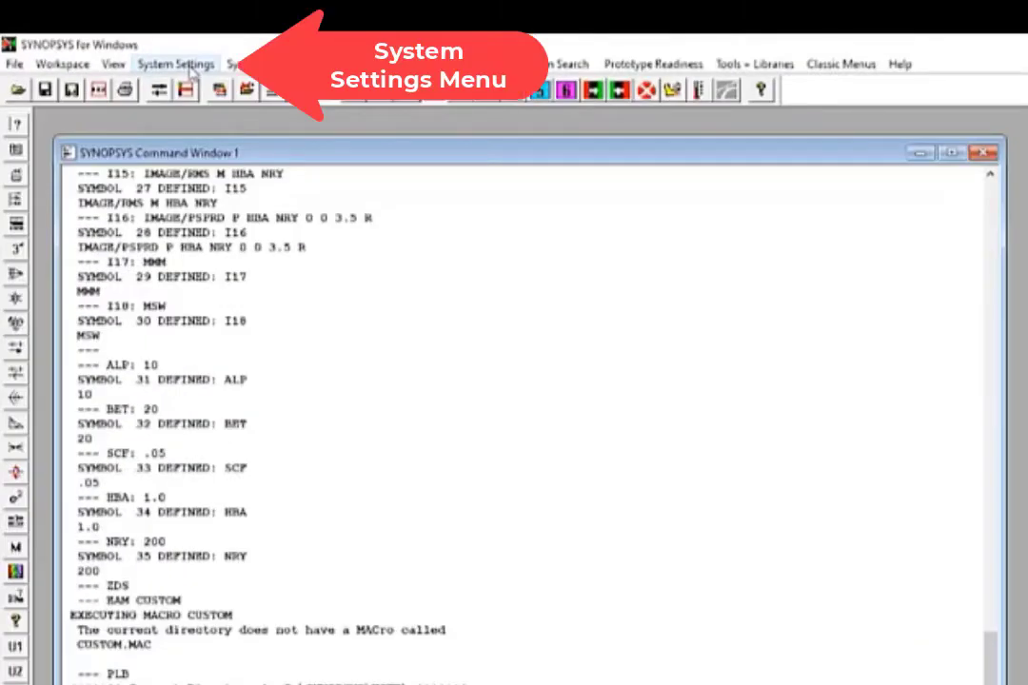
- Open System Settings > System Declaration to reach the three-wavelength System Wavelengths dialog
left_click(178, 64)
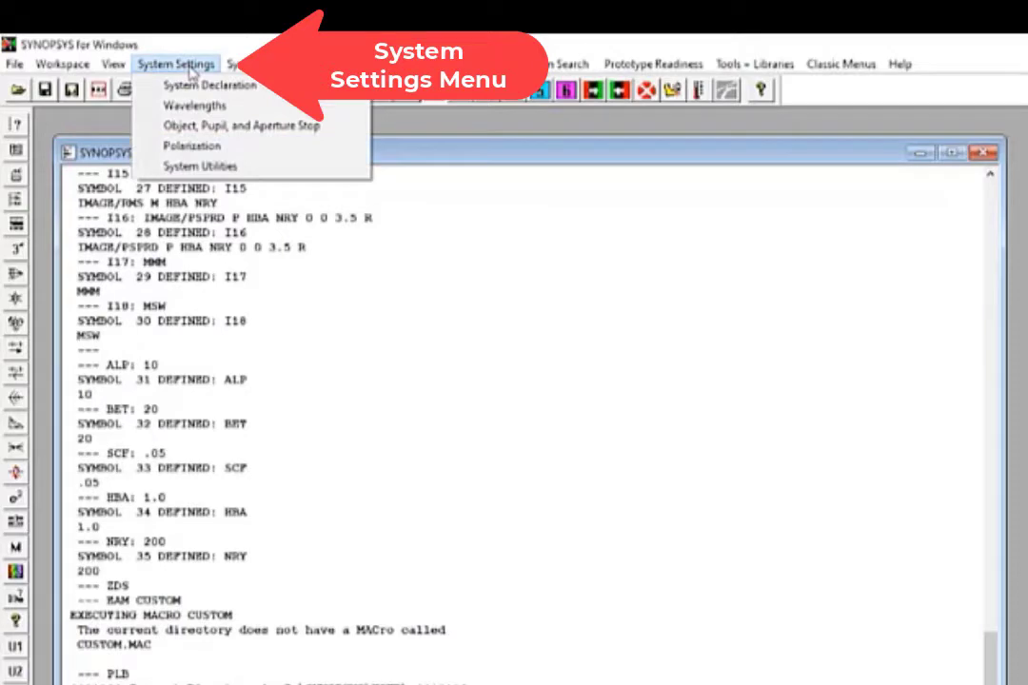
left_click(190, 86)
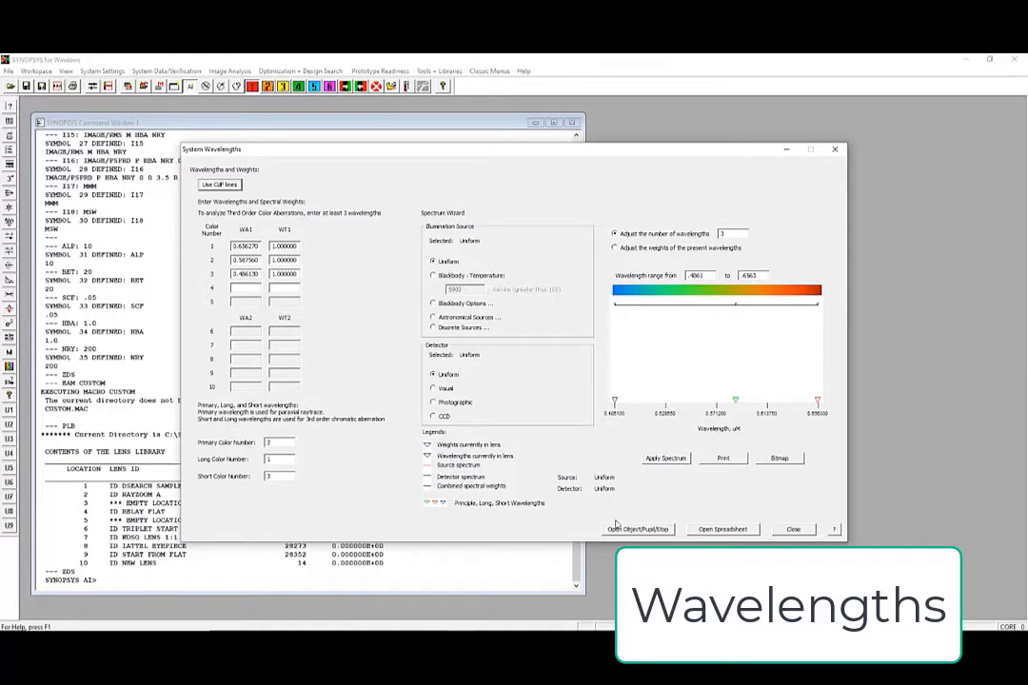
- Weight the wavelengths for a Sirius source with a dim-light visual detector, then open Object/Pupil/Stop
left_click(433, 390)
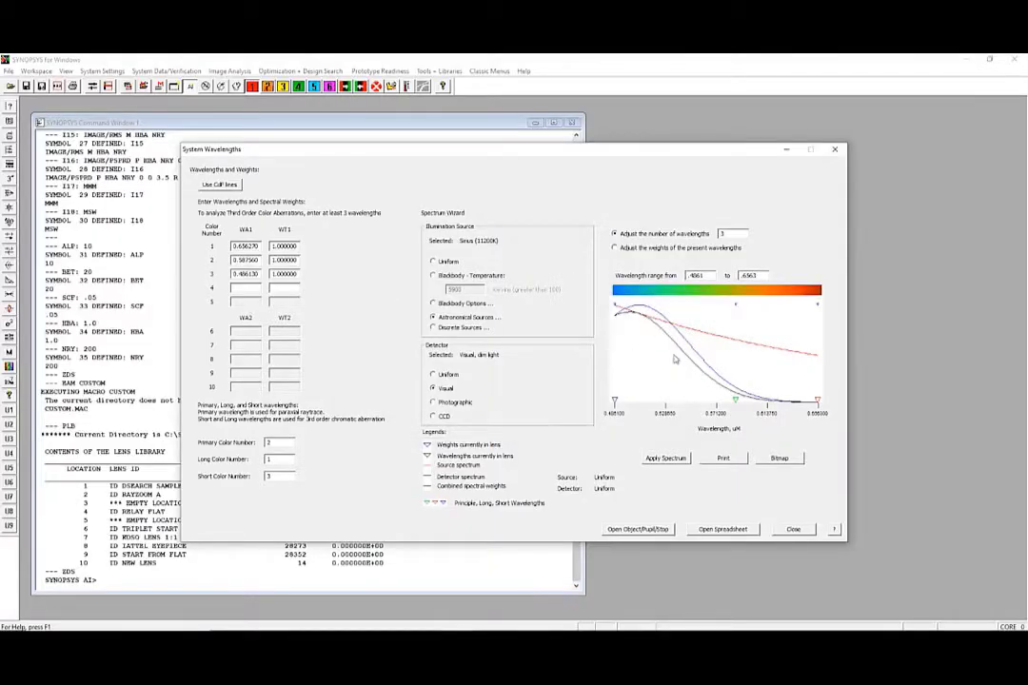
left_click(666, 459)
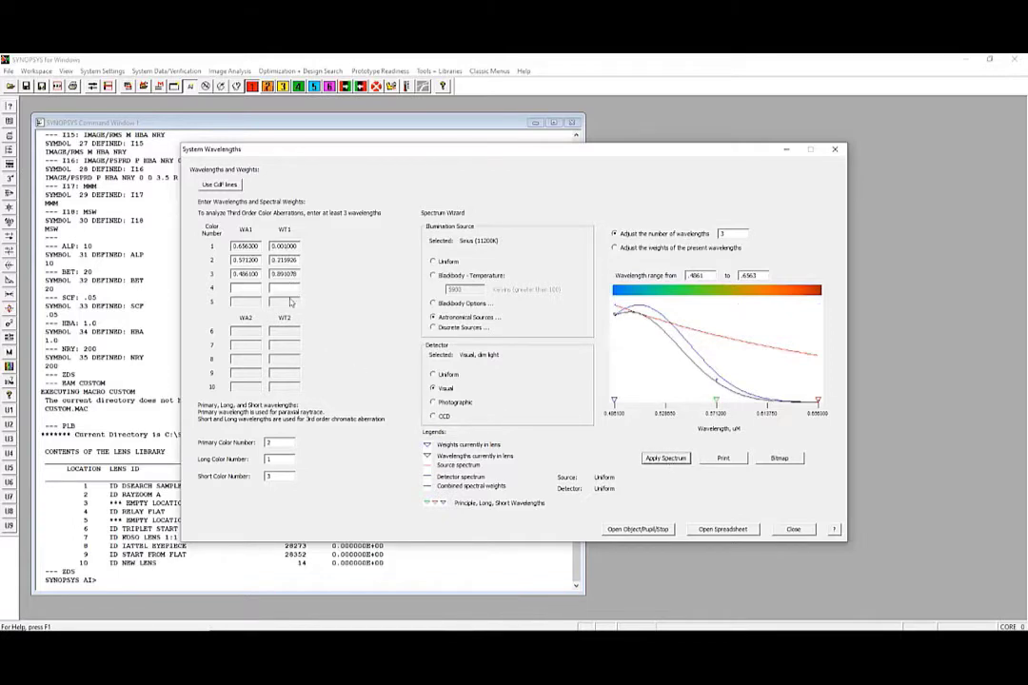
left_click(638, 529)
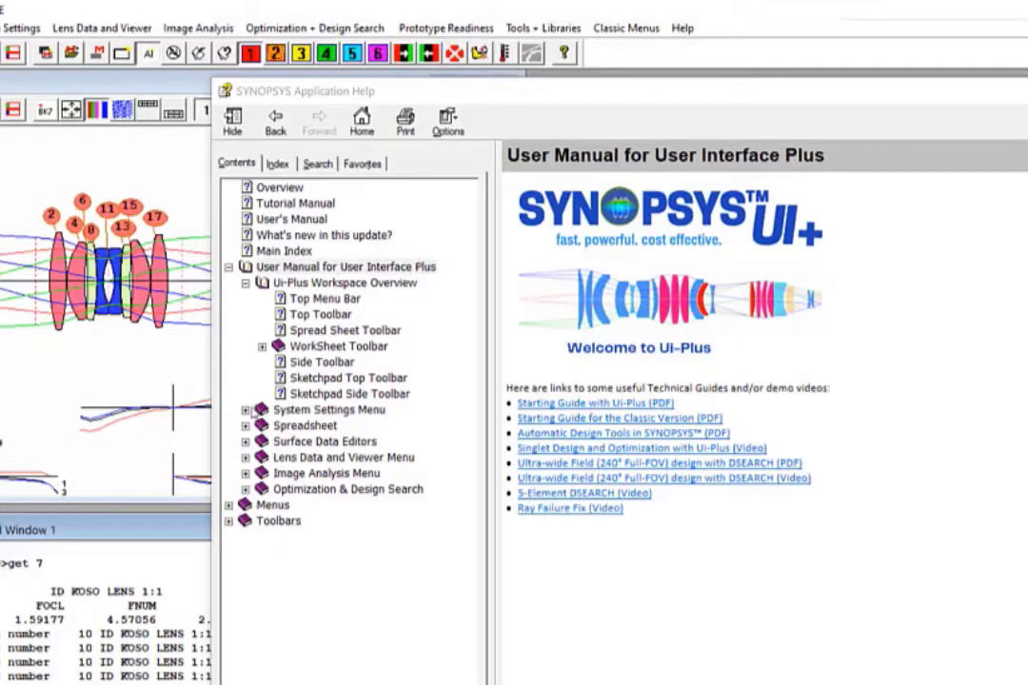
- Browse the System Settings help and the Lens Data menus, then open the Optimization (MOM) dialog
left_click(246, 410)
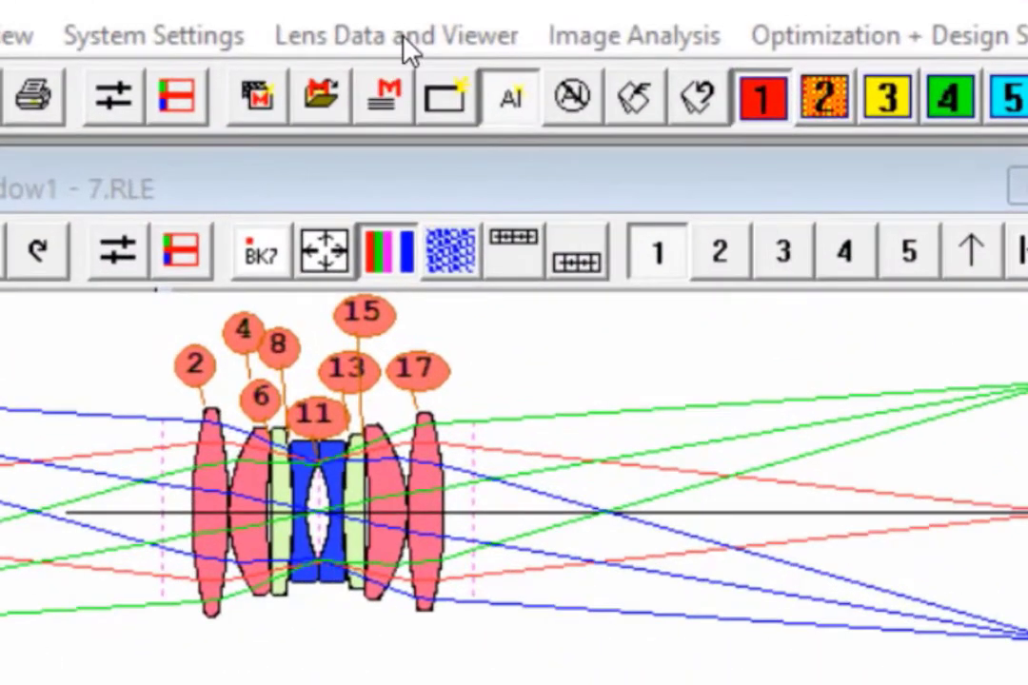
left_click(407, 42)
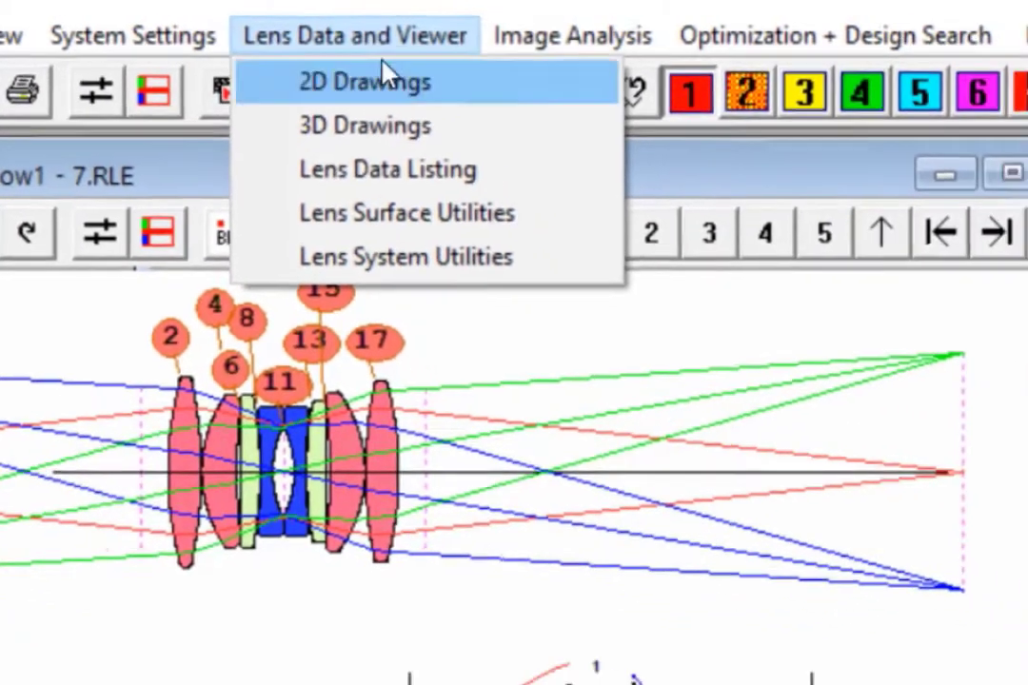
mouse_move(634, 35)
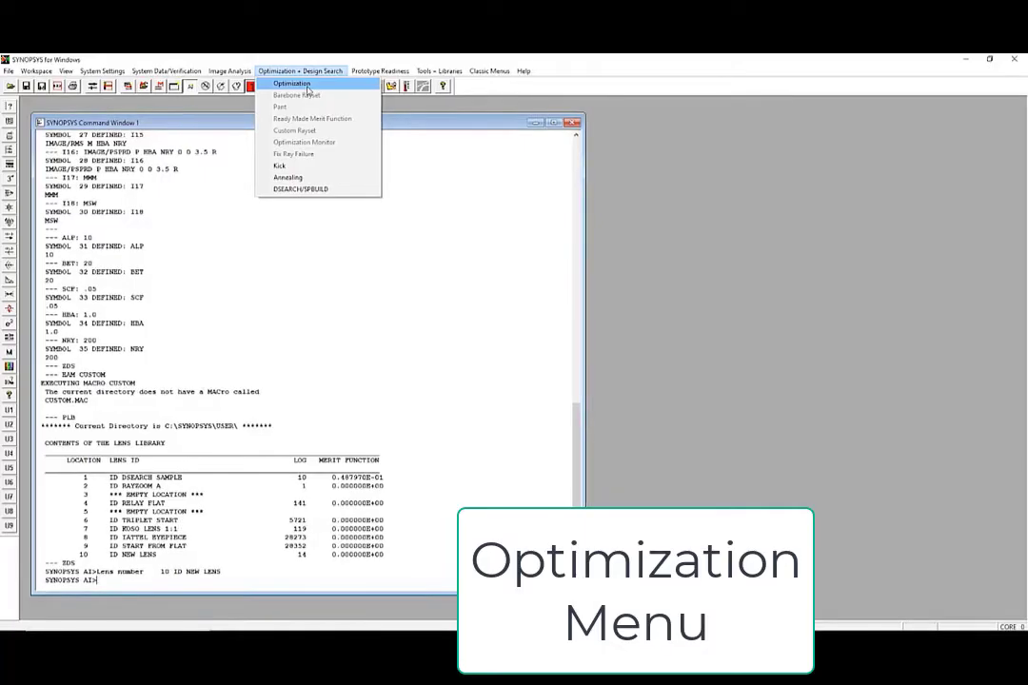
left_click(305, 85)
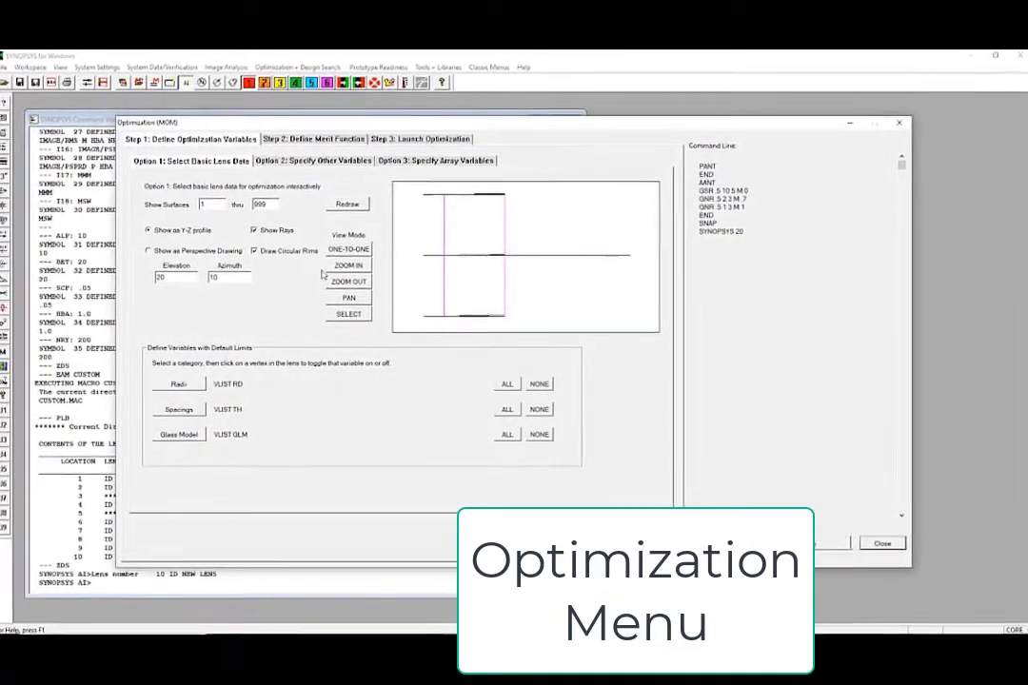
- Review Optimization Options 2 and 3 and the Step 2 Define Merit Function page
left_click(300, 160)
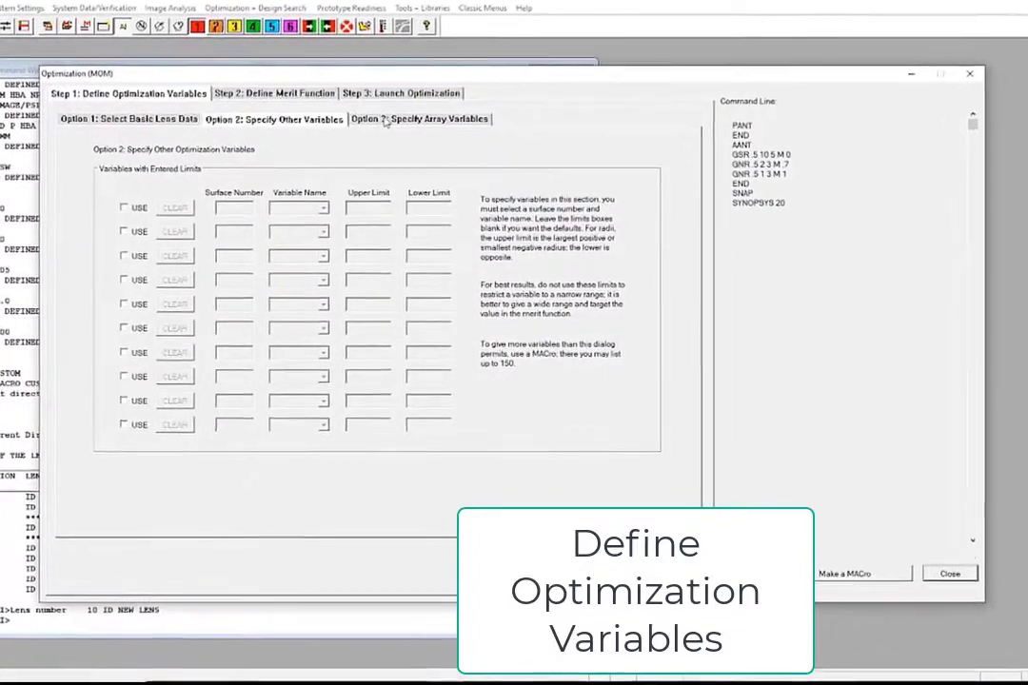
left_click(394, 135)
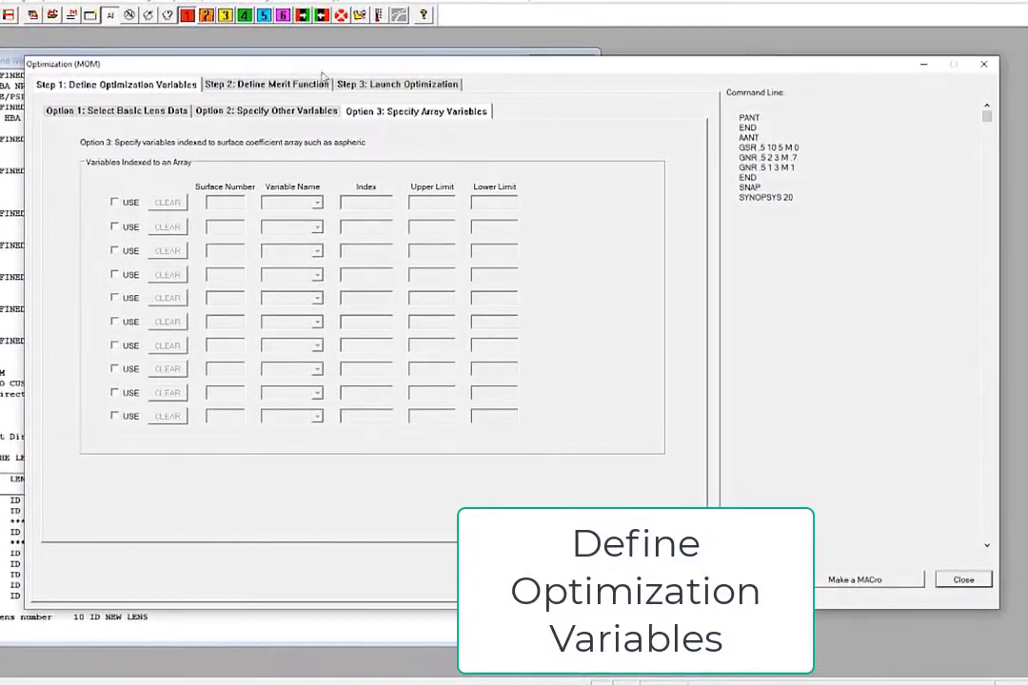
left_click(274, 86)
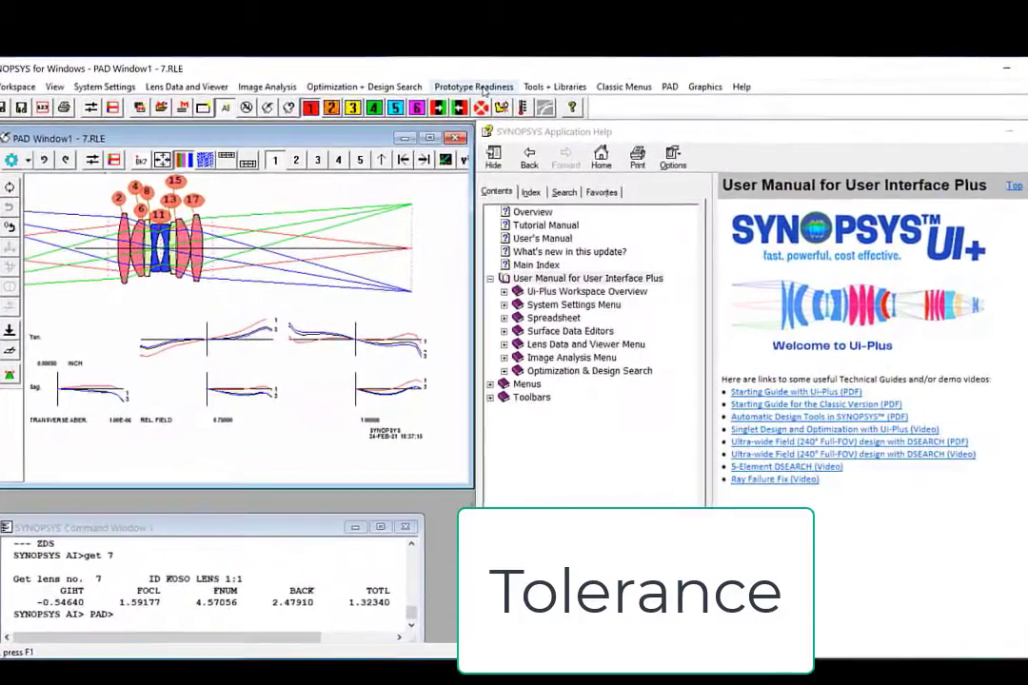
- Check the Prototype Readiness menu and read the Side Toolbar help page
left_click(475, 93)
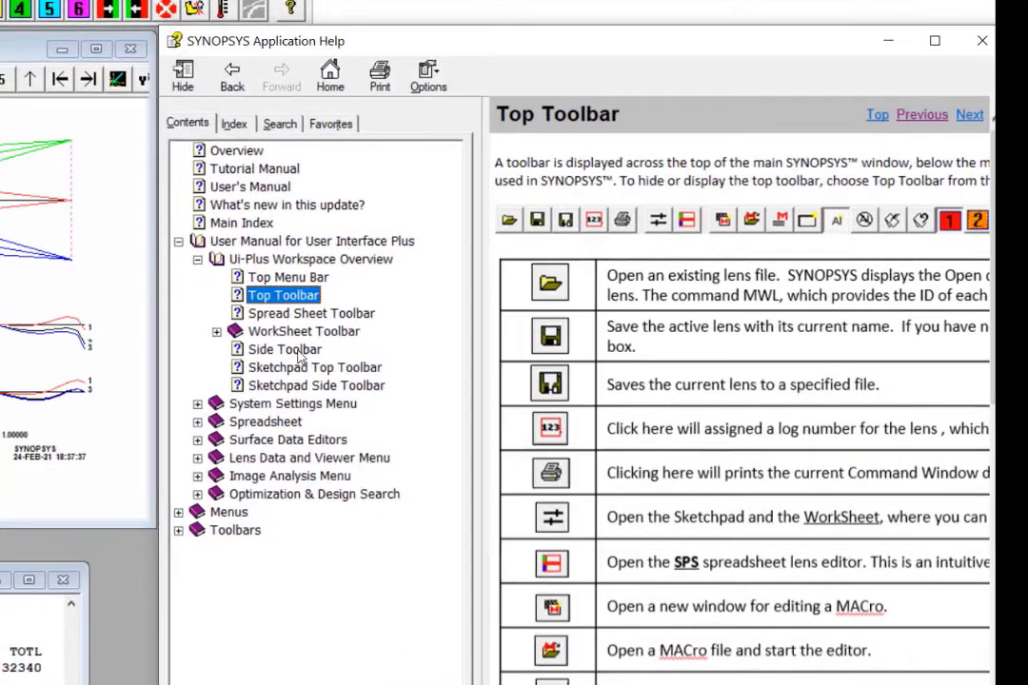
left_click(562, 344)
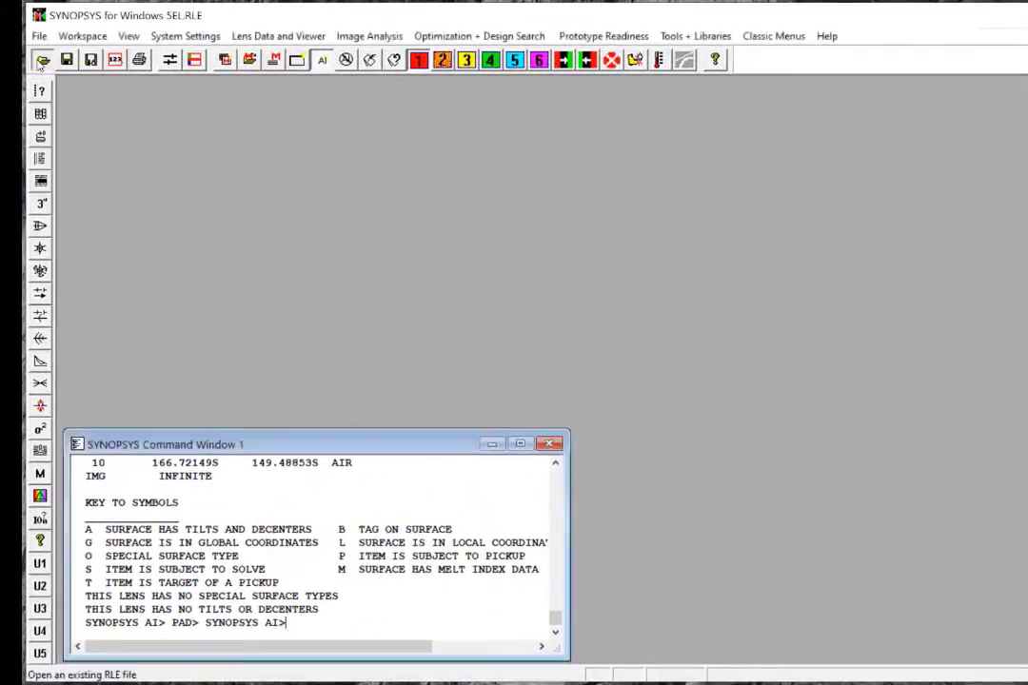
- Load the 5EL.RLE lens file and draw it in the SketchPad
key("ctrl+o")
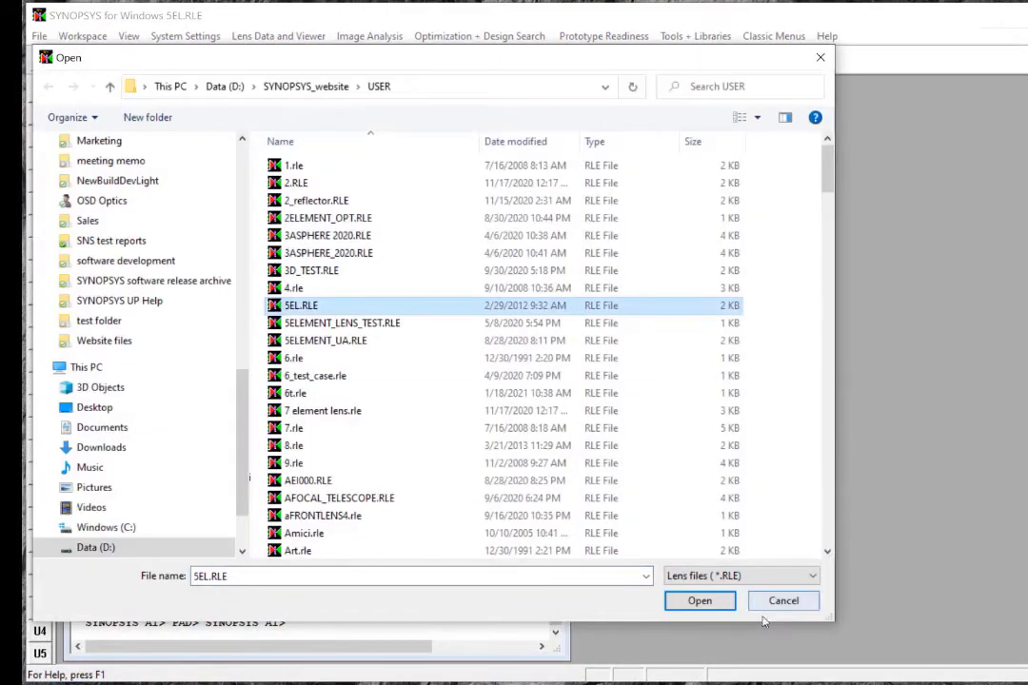
left_click(726, 607)
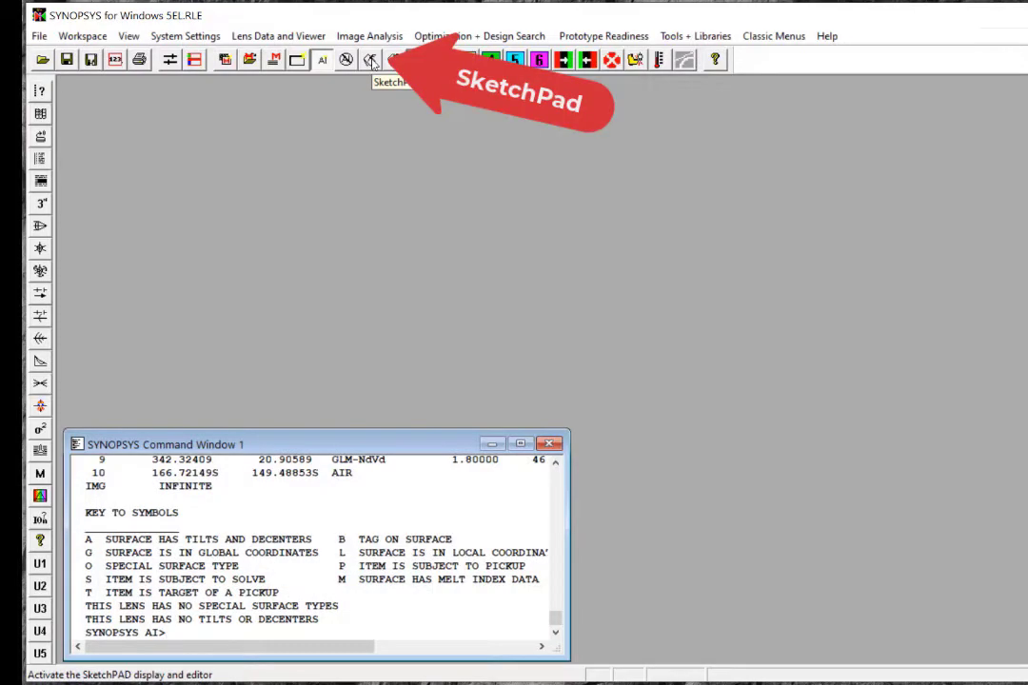
left_click(372, 61)
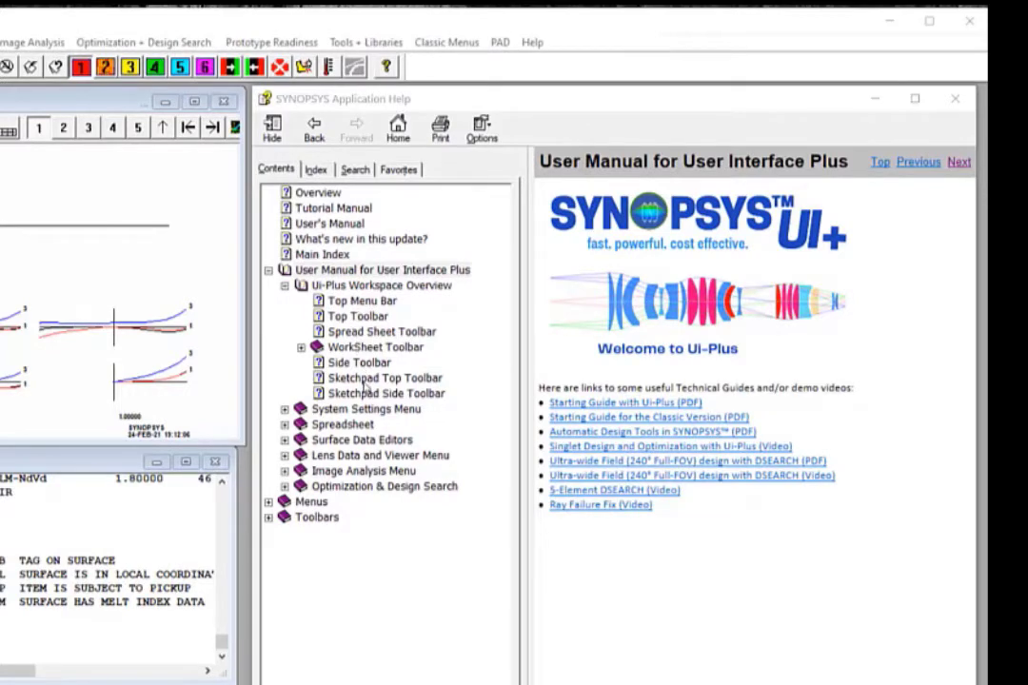
- Read the Sketchpad Top Toolbar help topic, then the Sketchpad Side Toolbar topic
left_click(364, 380)
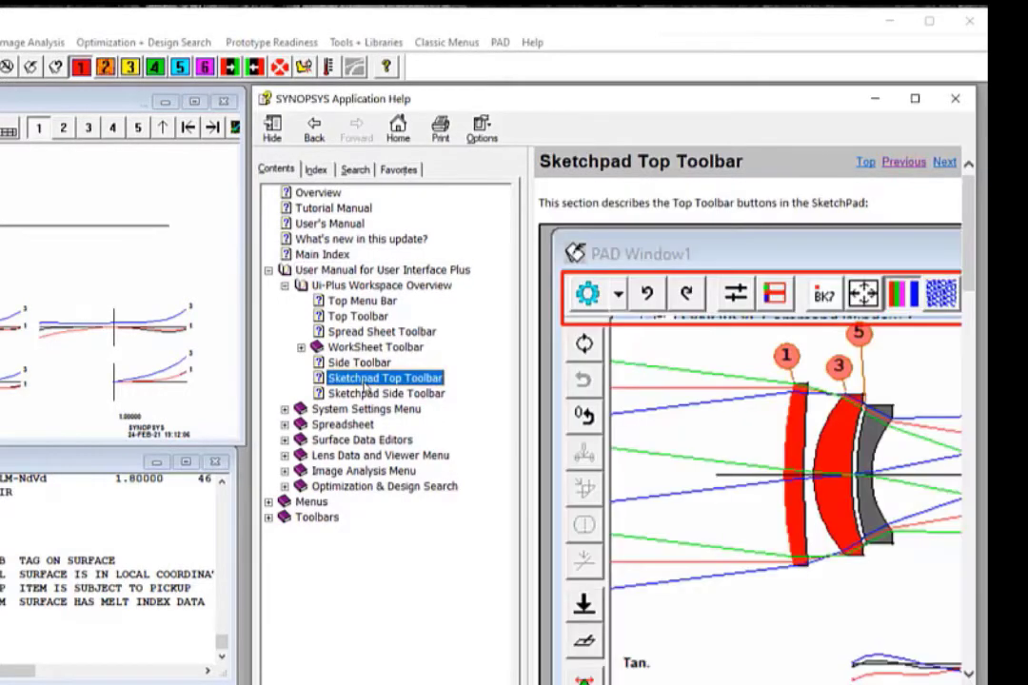
left_click(369, 395)
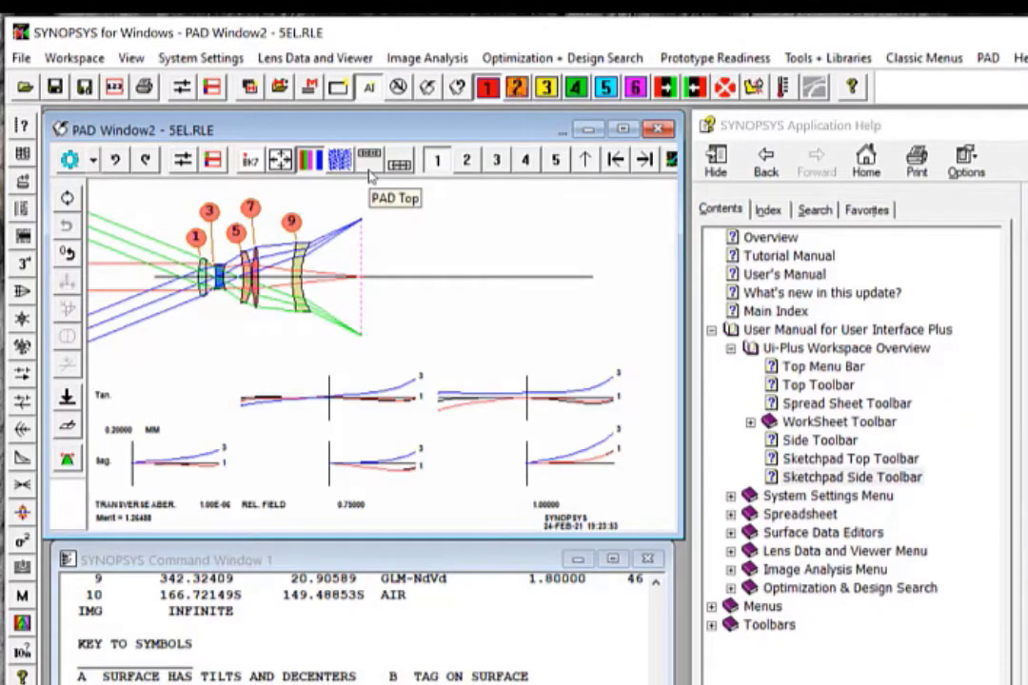
left_click(371, 175)
left_click(456, 280)
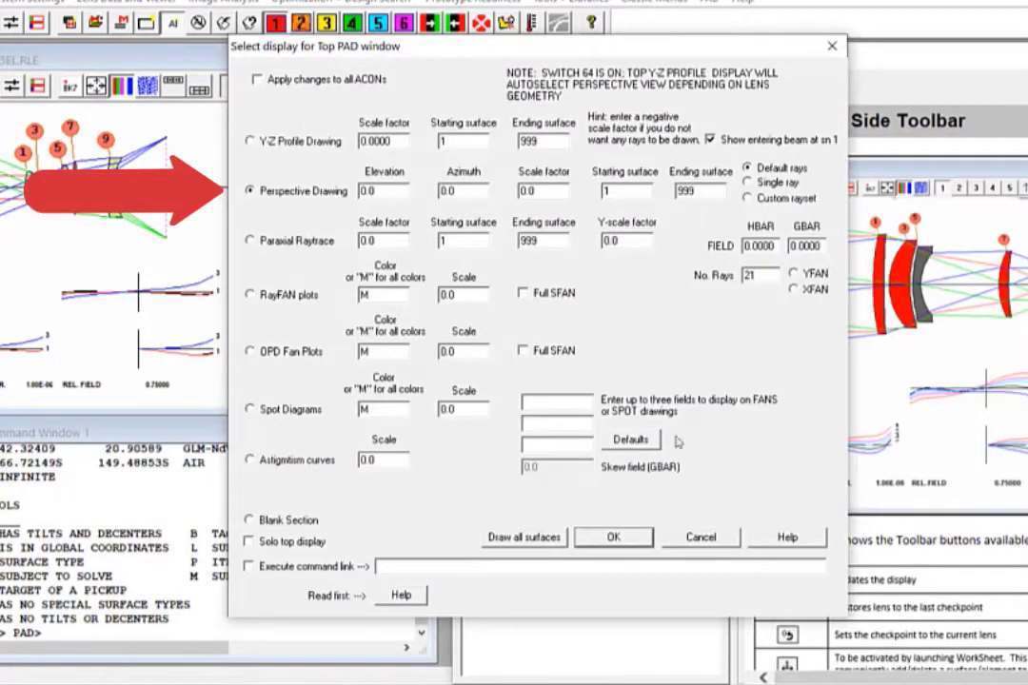
left_click(613, 536)
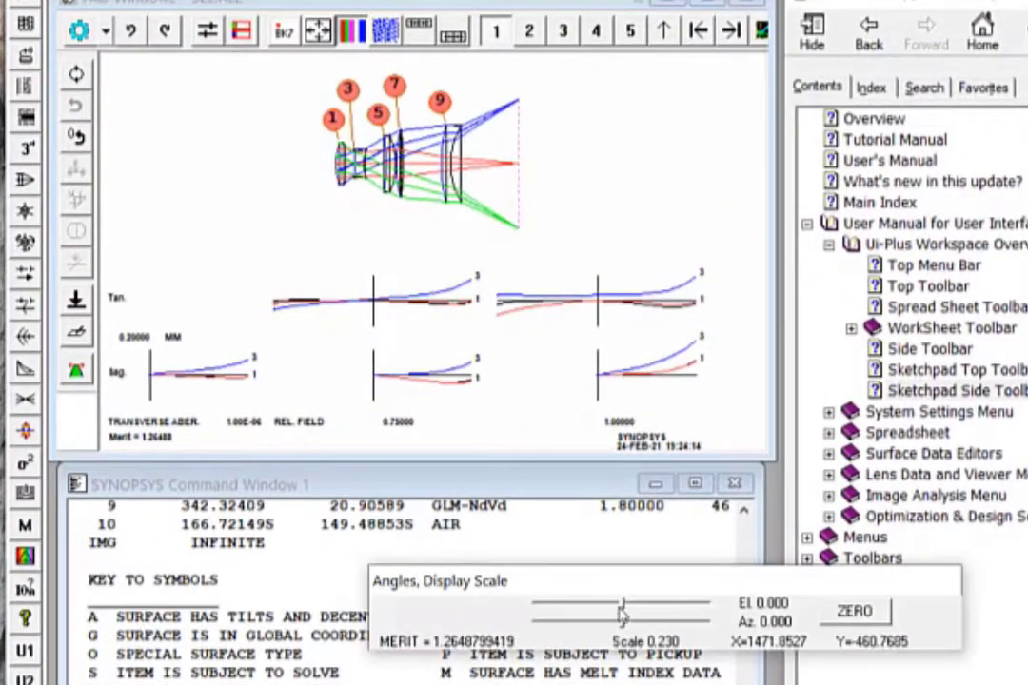
mouse_move(621, 614)
left_mouse_down()
mouse_move(601, 612)
mouse_move(622, 614)
mouse_move(601, 628)
left_mouse_up()
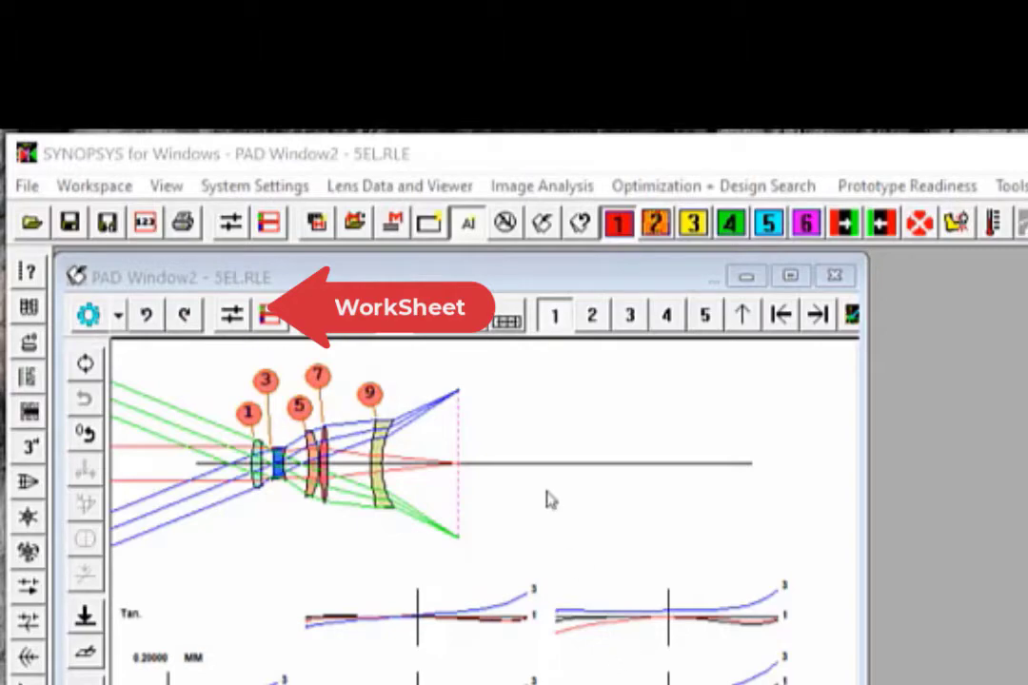
- Open the WorkSheet from the PAD toolbar and reduce surface 9's curvature with its slider
left_click(270, 315)
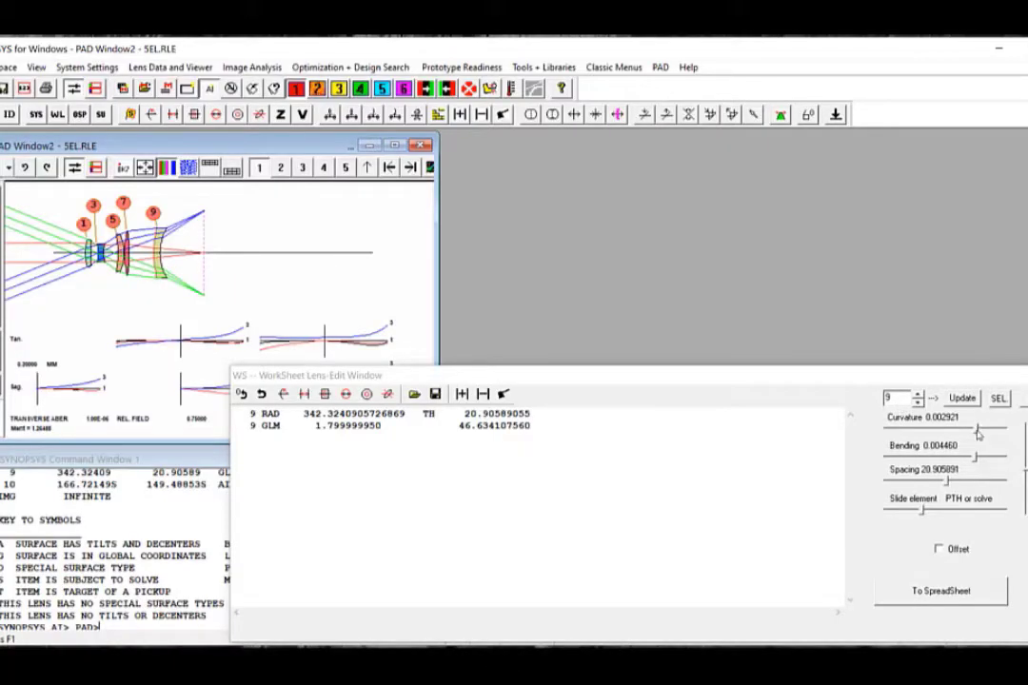
left_click_drag(978, 434, 972, 435)
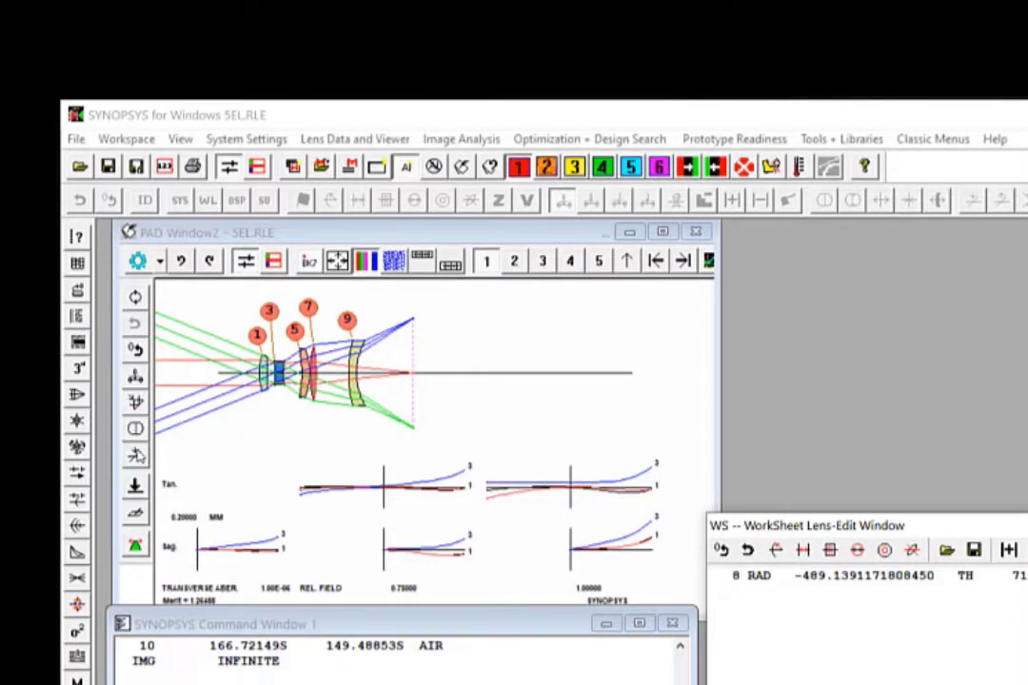
- Insert a new element into the PAD lens, then delete it again
left_click(140, 378)
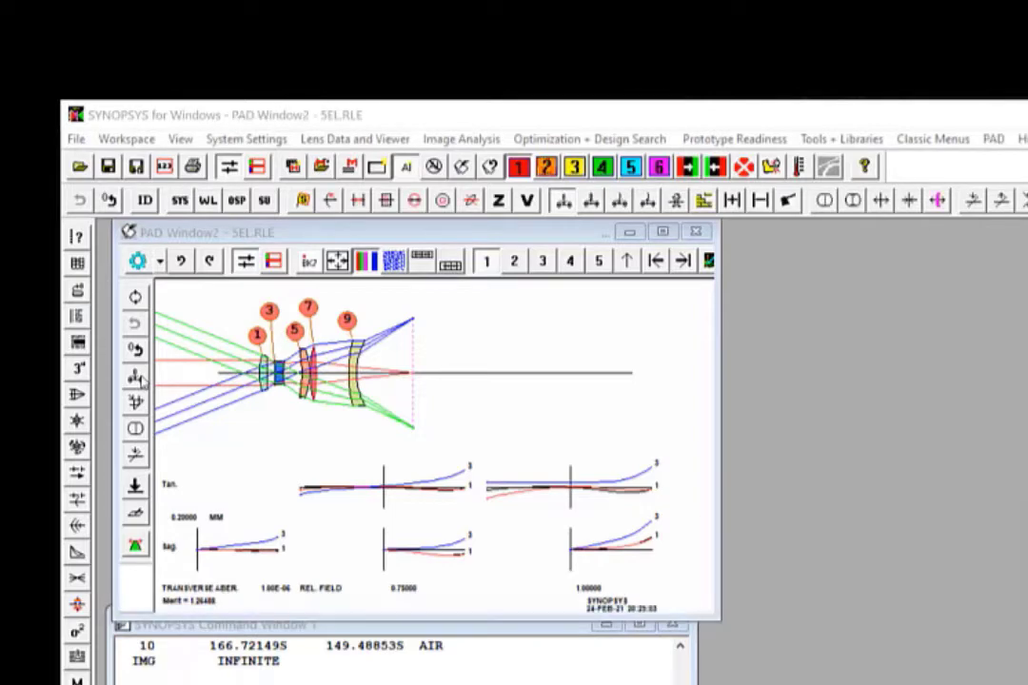
left_click(160, 261)
left_click(205, 332)
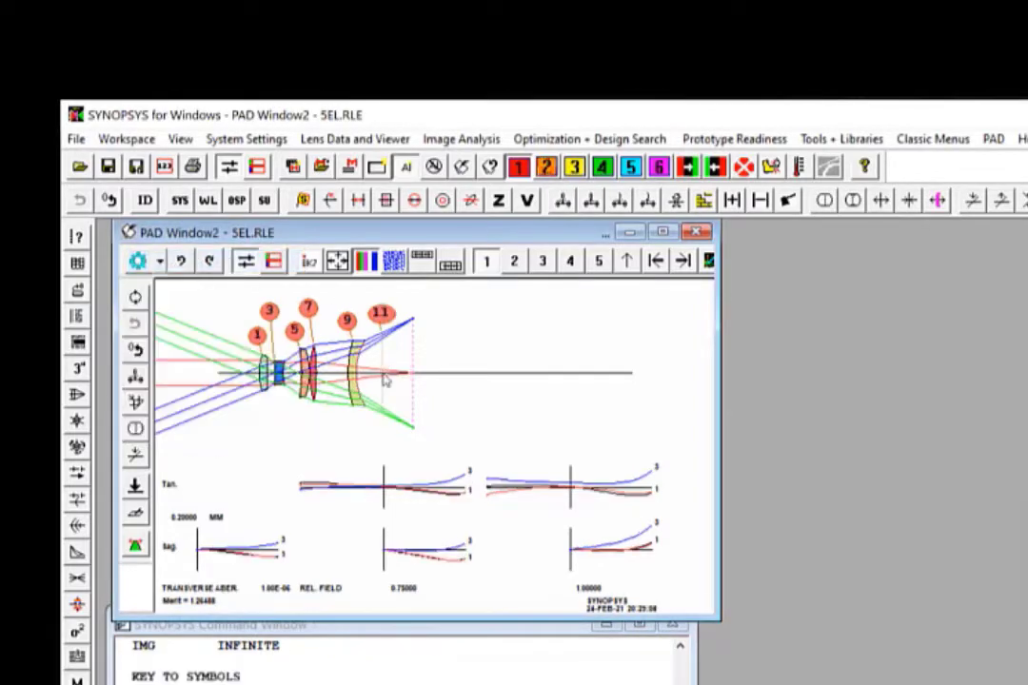
left_click(138, 261)
left_click(184, 284)
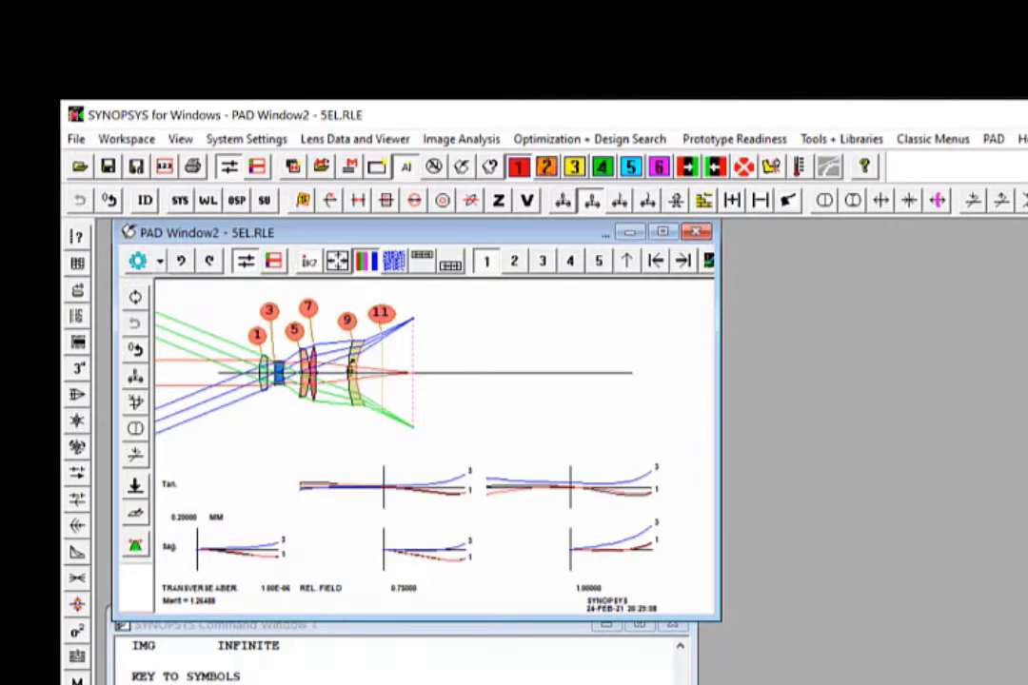
- Insert a -90 degree fold mirror, begin a prism insert, and bring up the lens SpreadSheet
left_click(138, 260)
left_click(188, 262)
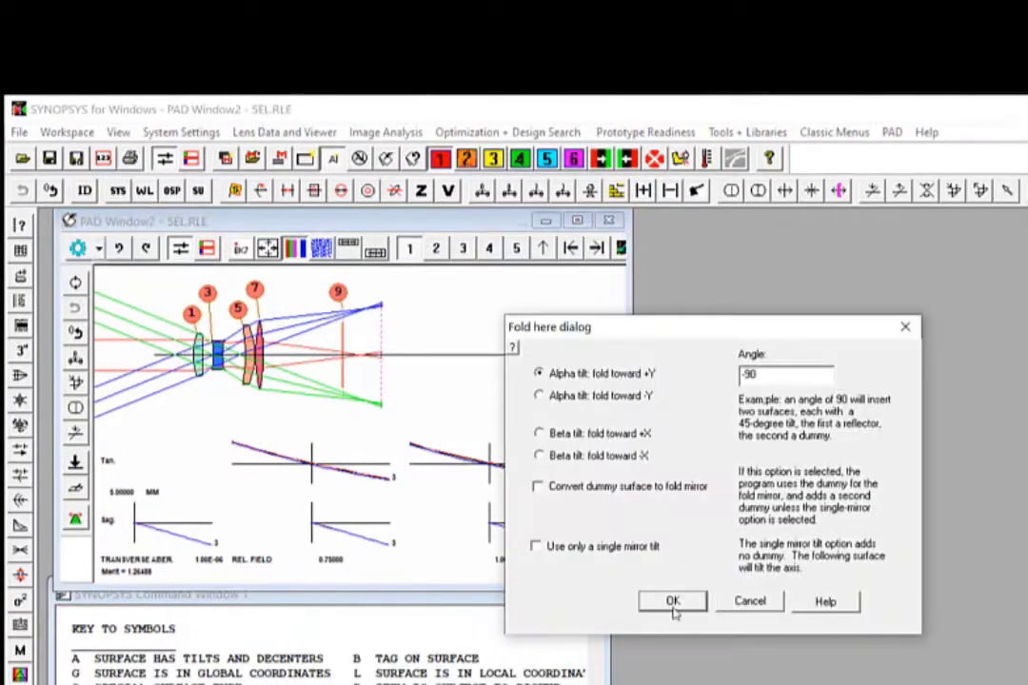
left_click(769, 631)
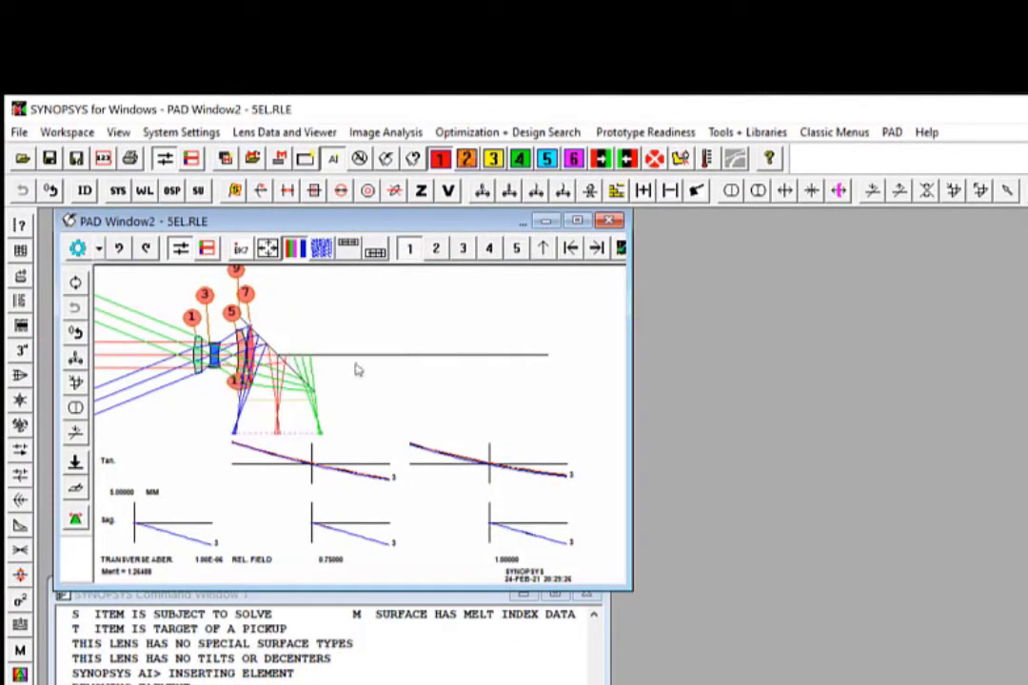
left_click(77, 248)
left_click(125, 250)
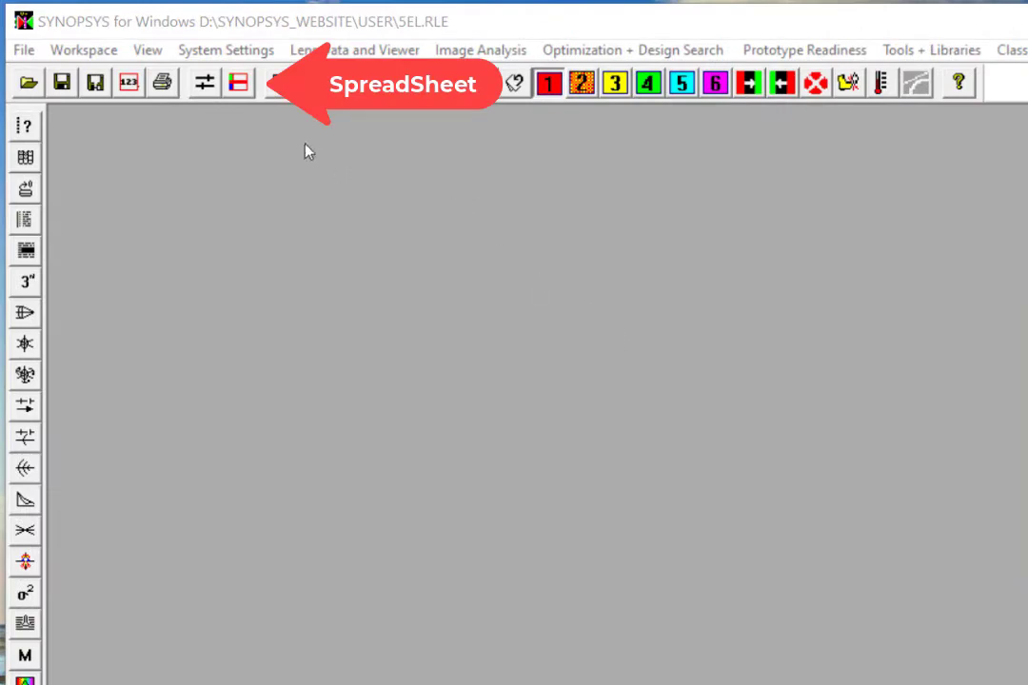
left_click(238, 84)
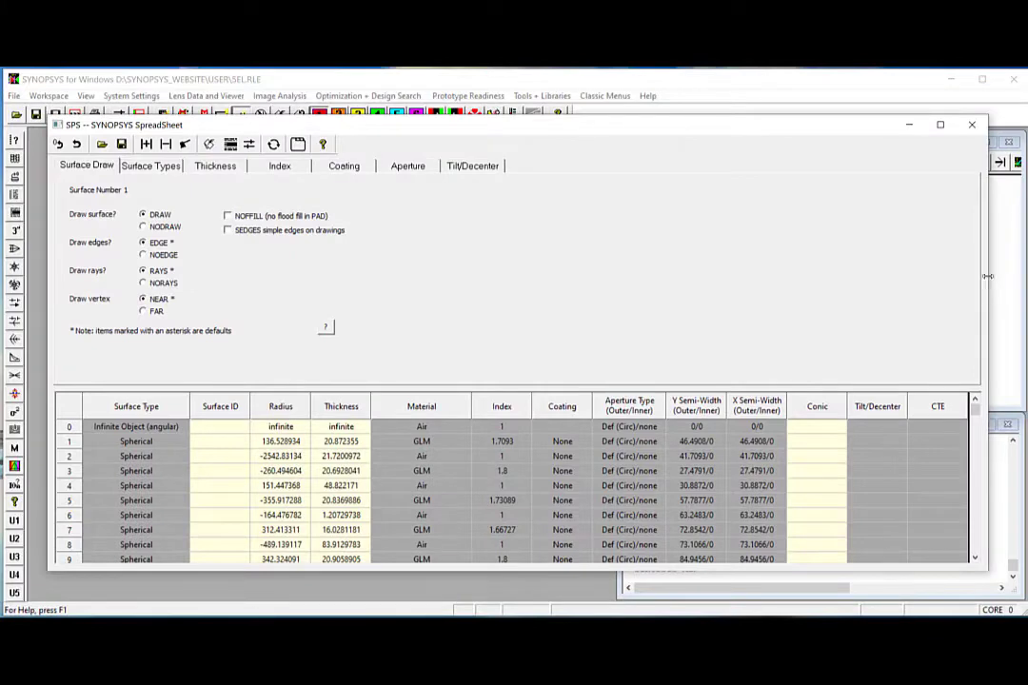
left_click_drag(989, 273, 597, 363)
key("F1")
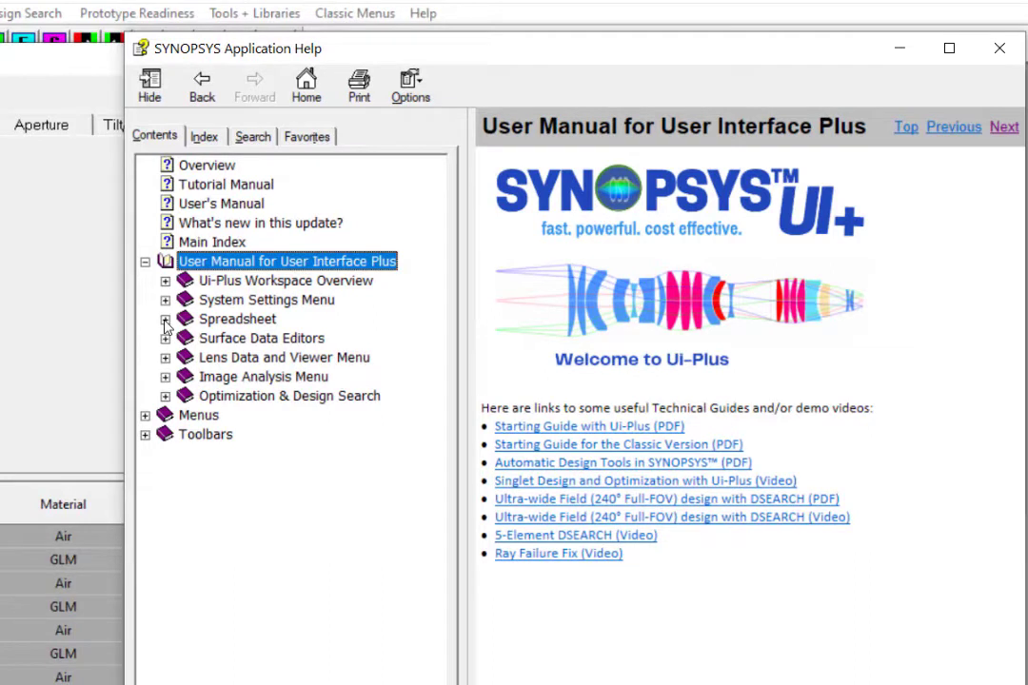
left_click(165, 320)
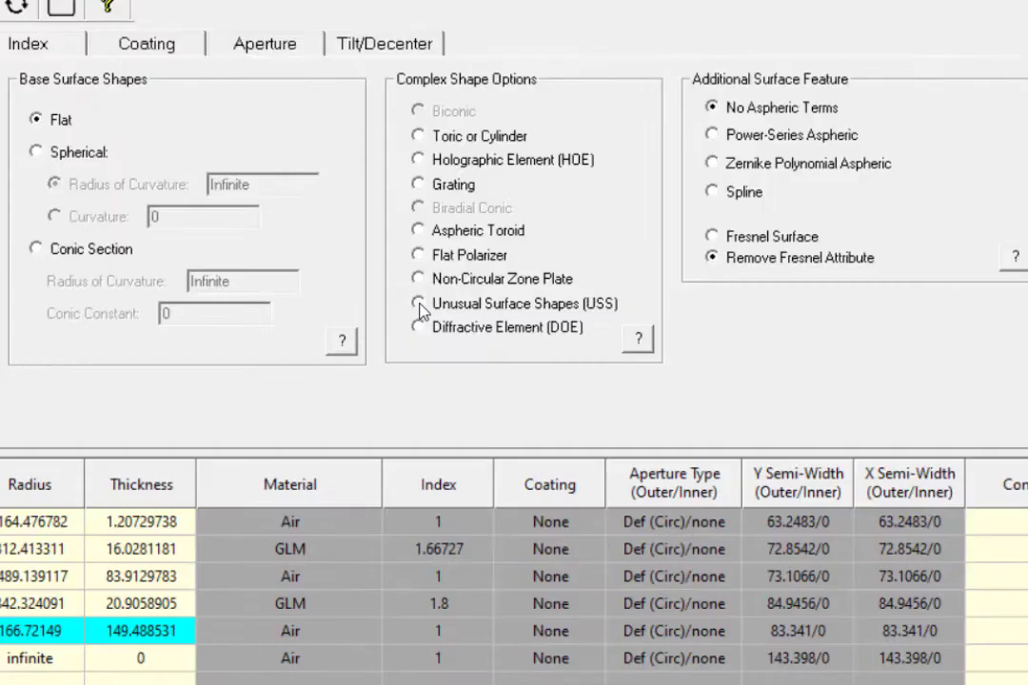
- Make surface 11 a USS Type 29 8th-Power Polynomial surface
left_click(678, 407)
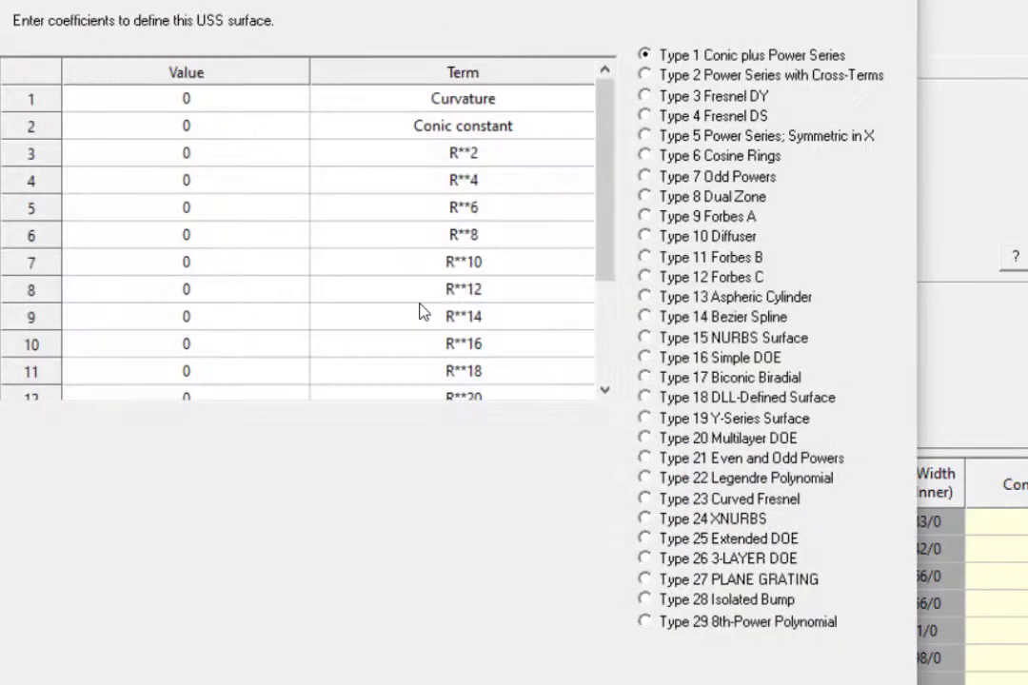
left_click(647, 622)
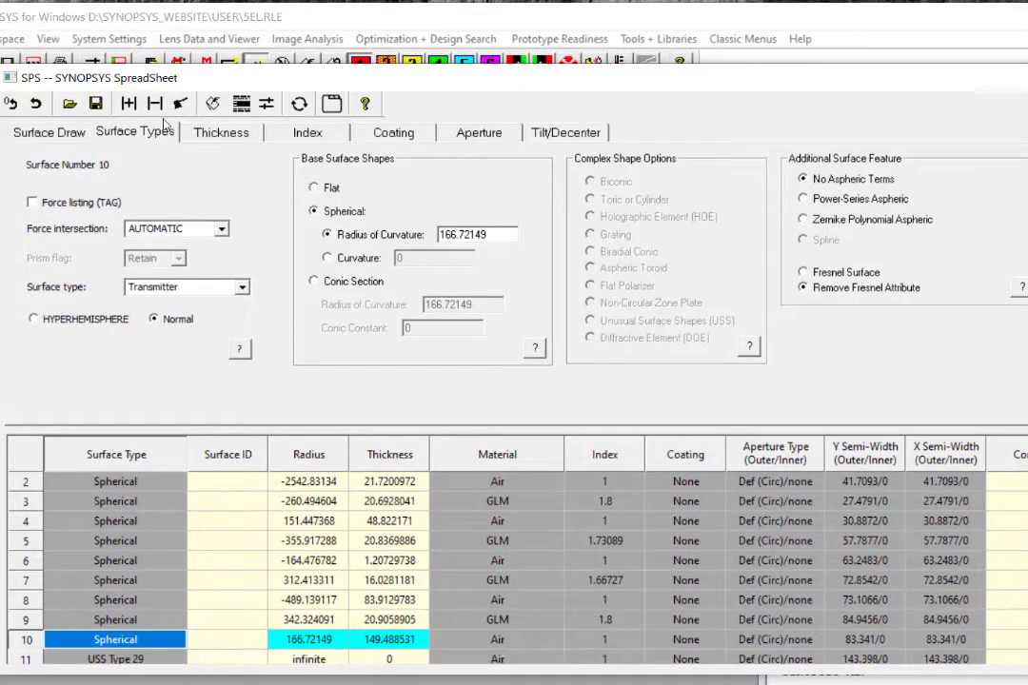
- Browse surface 10's Thickness, Index, Coating, Aperture and Tilt/Decenter options in the SpreadSheet
left_click(211, 134)
left_click(284, 134)
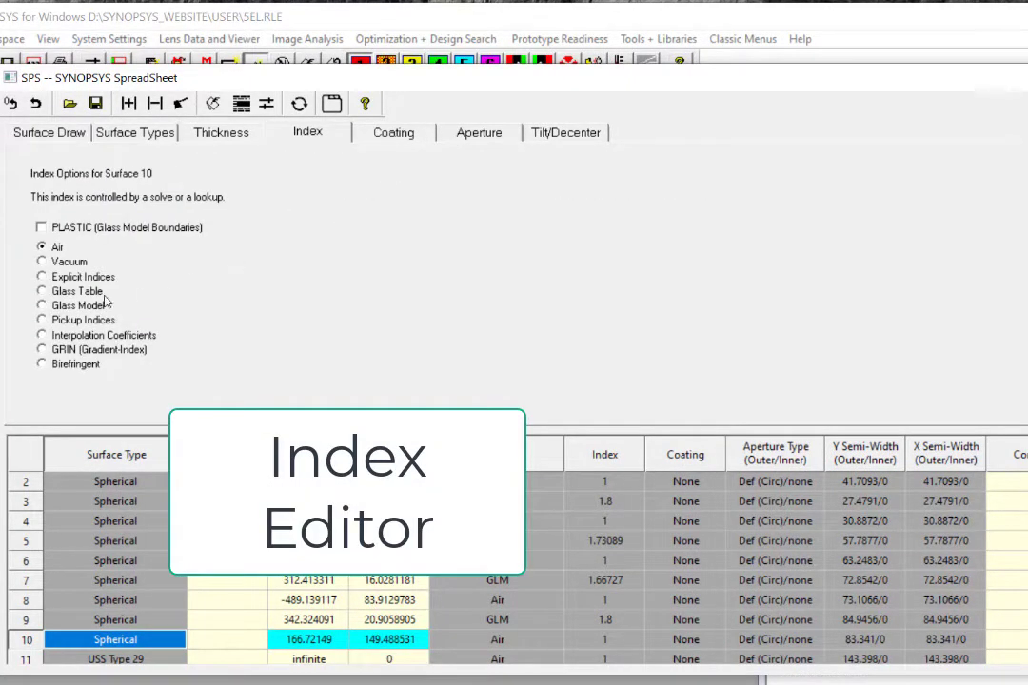
left_click(393, 134)
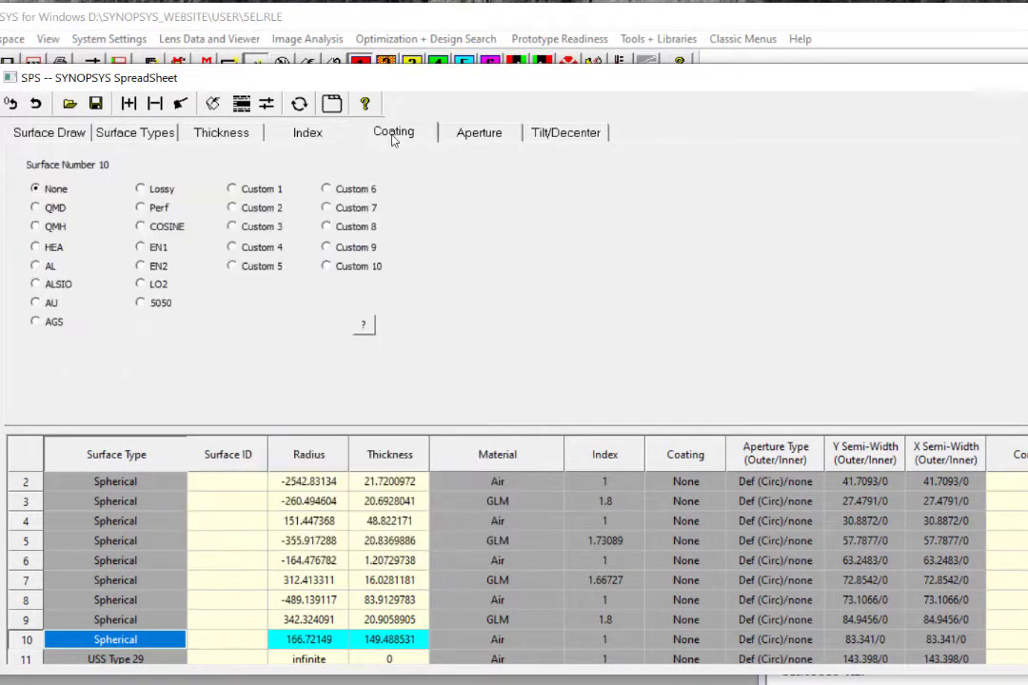
left_click(473, 134)
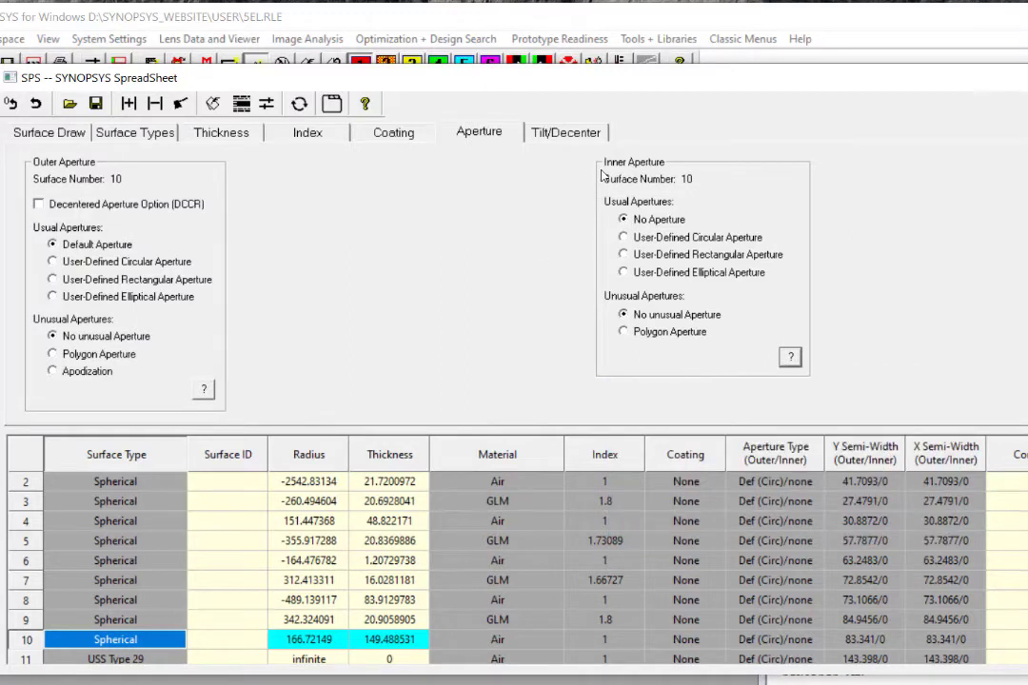
left_click(563, 133)
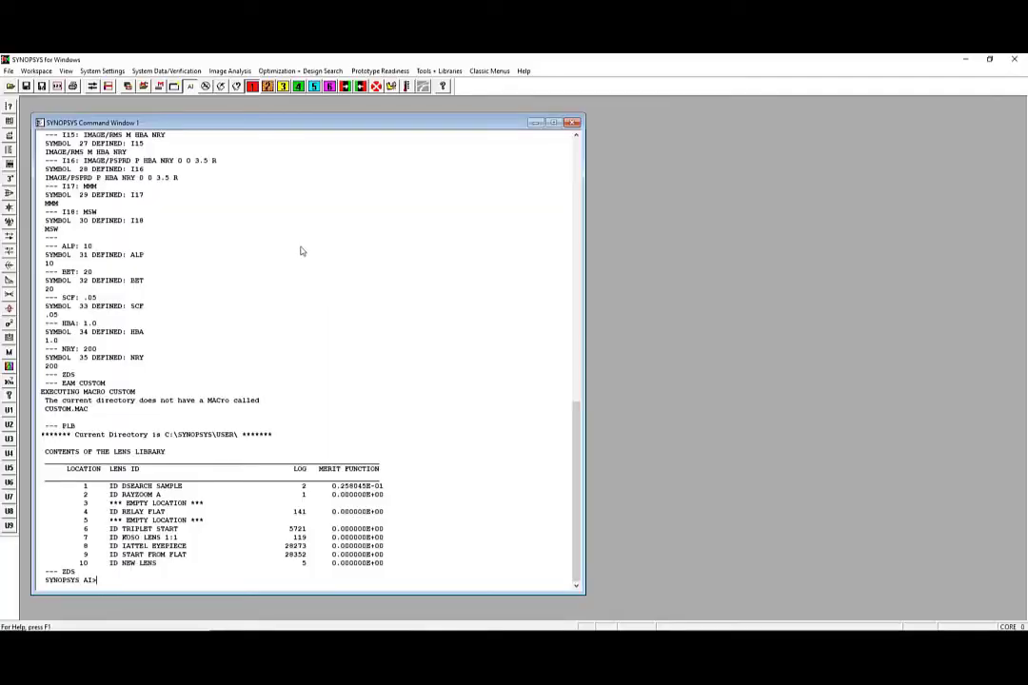
- Set the System Declaration to mm units with MXSF of 3 surfaces
left_click(101, 72)
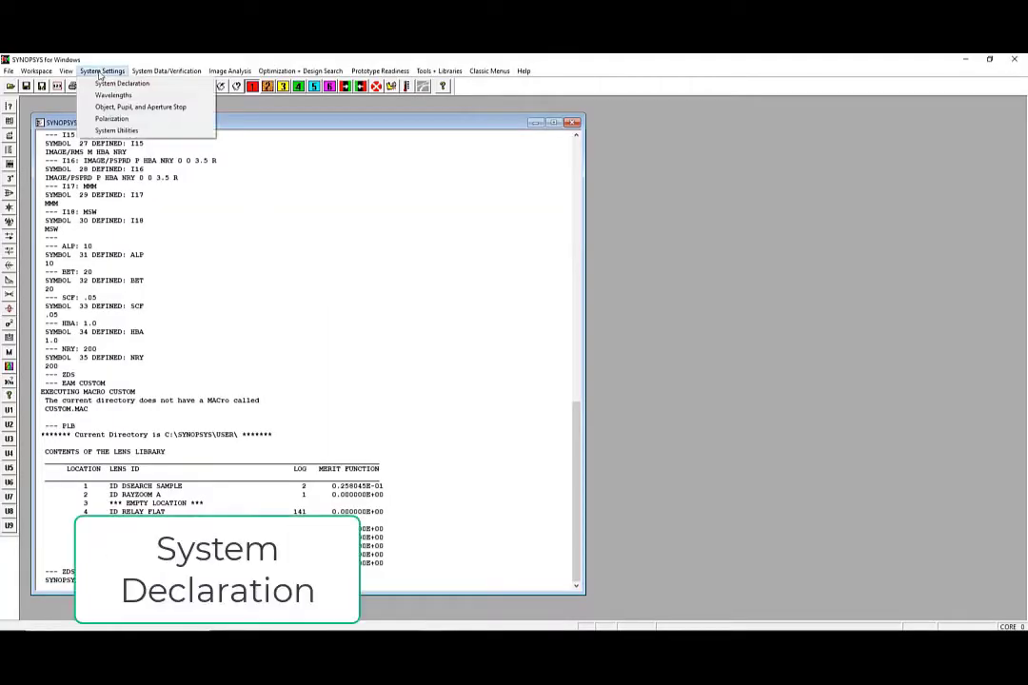
left_click(120, 83)
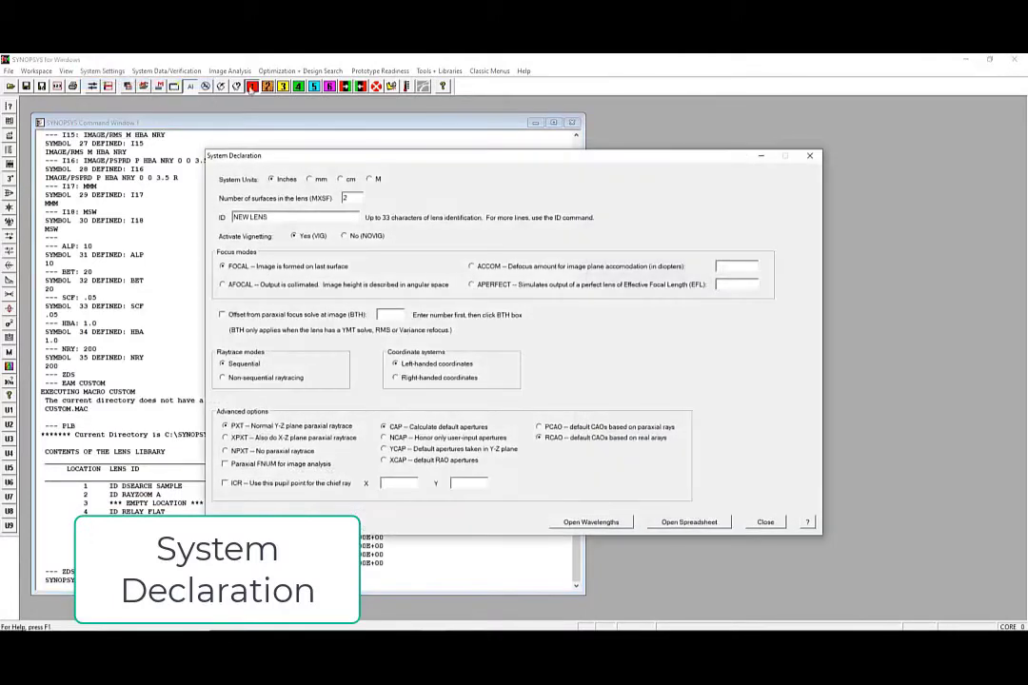
left_click(309, 180)
double_click(346, 197)
type("3")
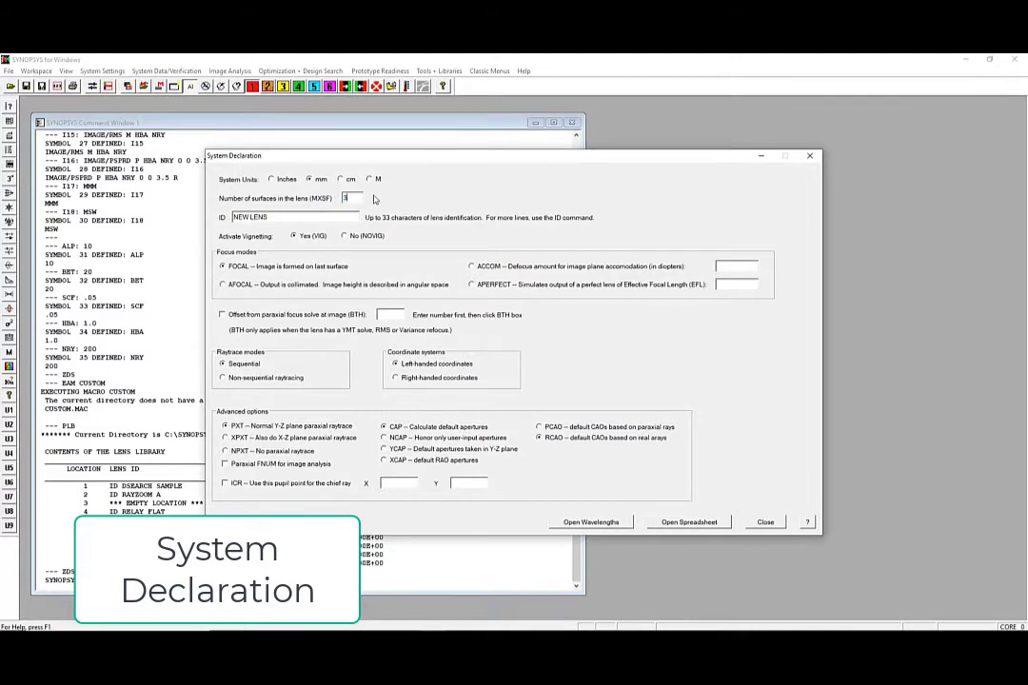
- Show the System Wavelengths: 0.656270, 0.587560 and 0.486130, each weight 1
left_click(570, 523)
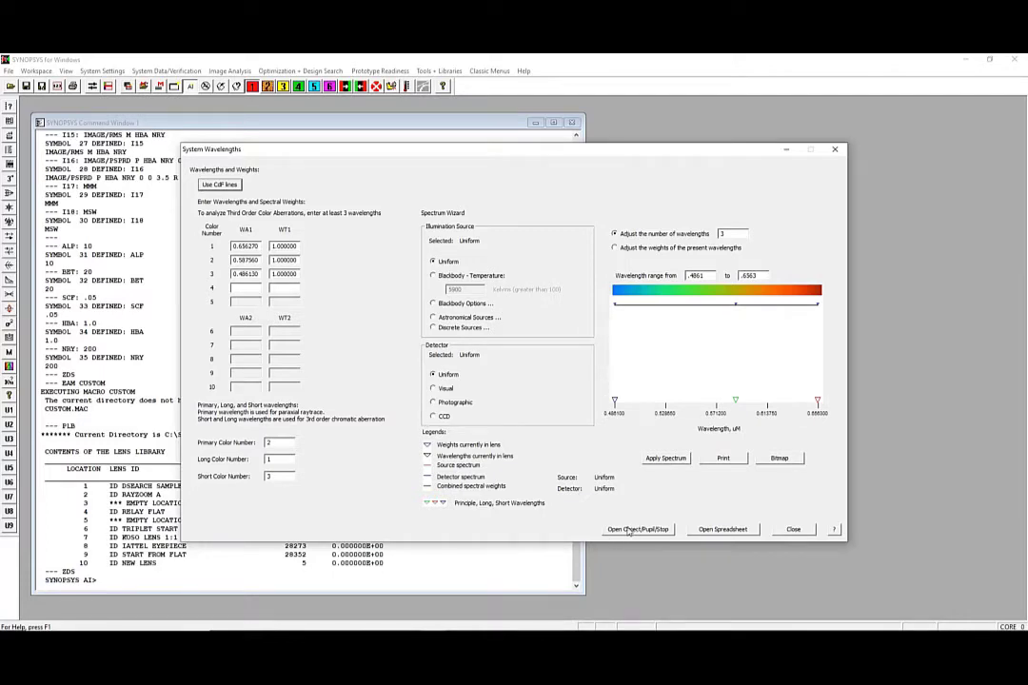
- Set object height YP0 to 5 and pupil size YMP1 to 12.7
left_click(621, 530)
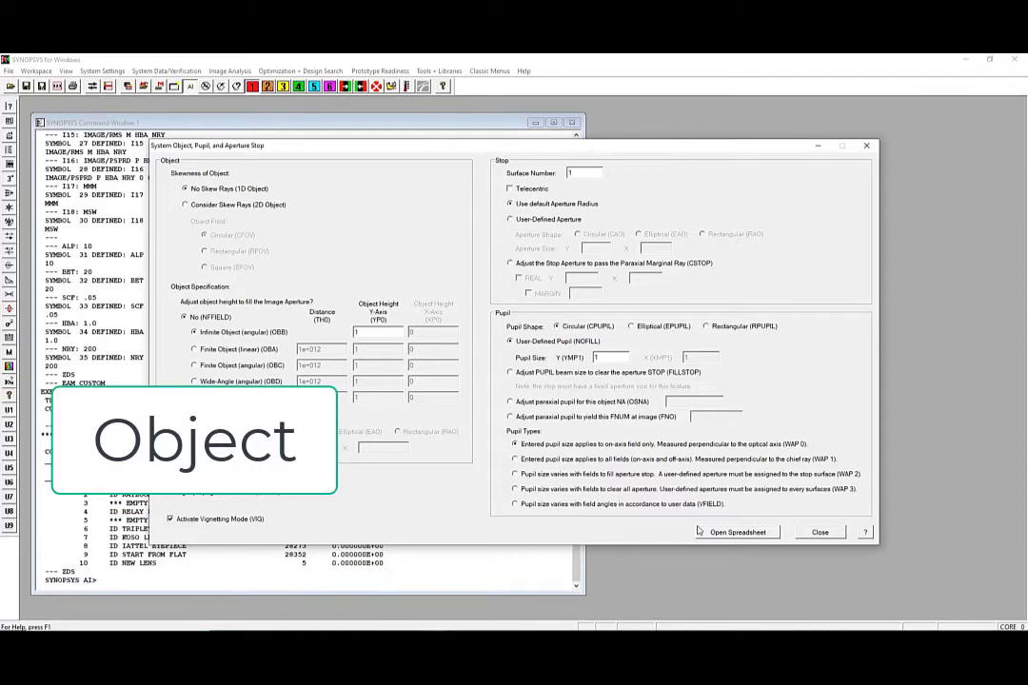
double_click(353, 331)
type("5")
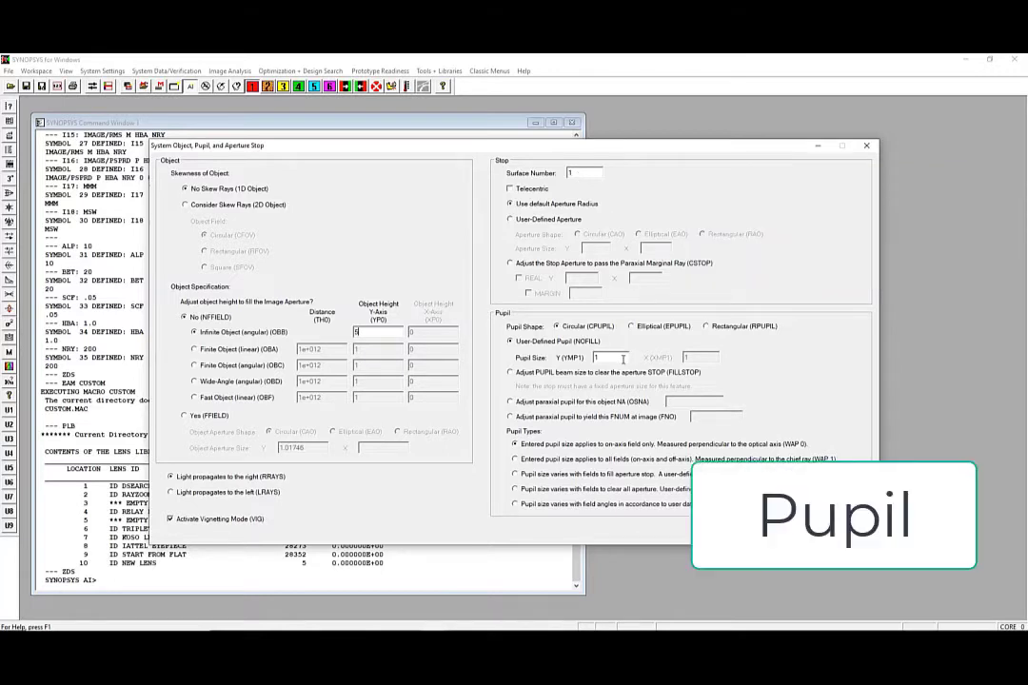
left_click_drag(619, 356, 584, 359)
type("12.7")
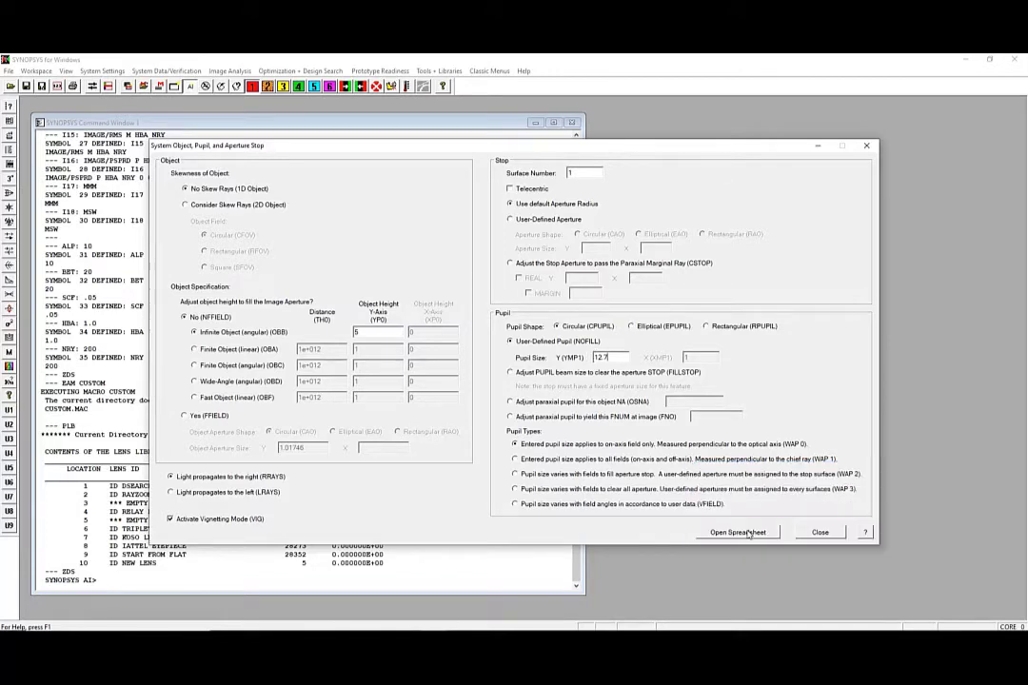
- Open the new lens SpreadSheet and PAD sketch window, moving the SpreadSheet up and left
left_click(738, 532)
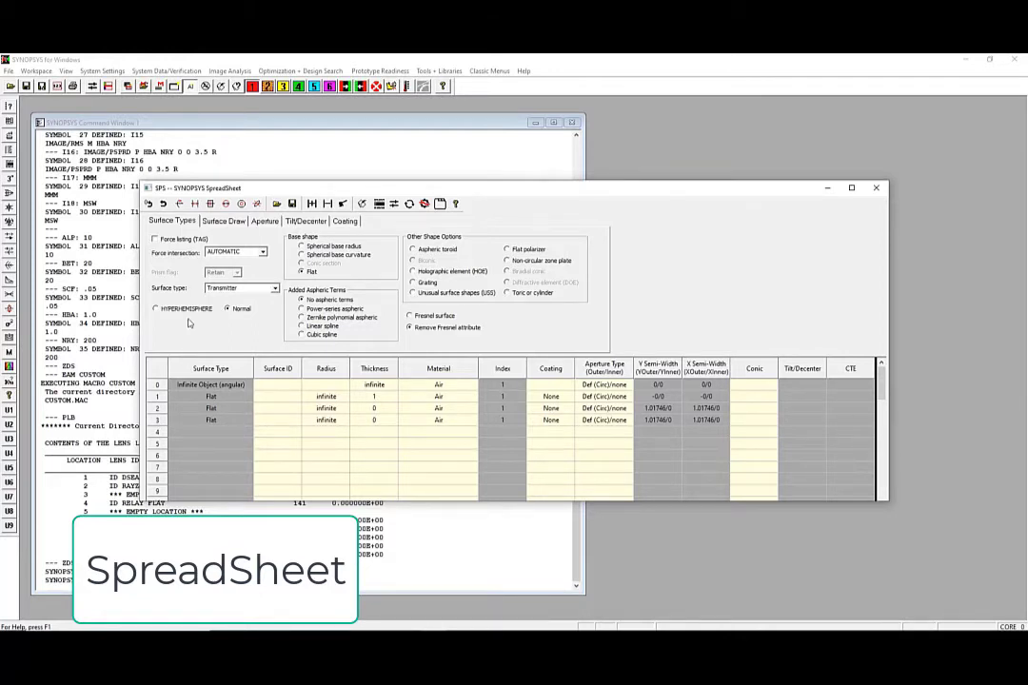
left_click(191, 86)
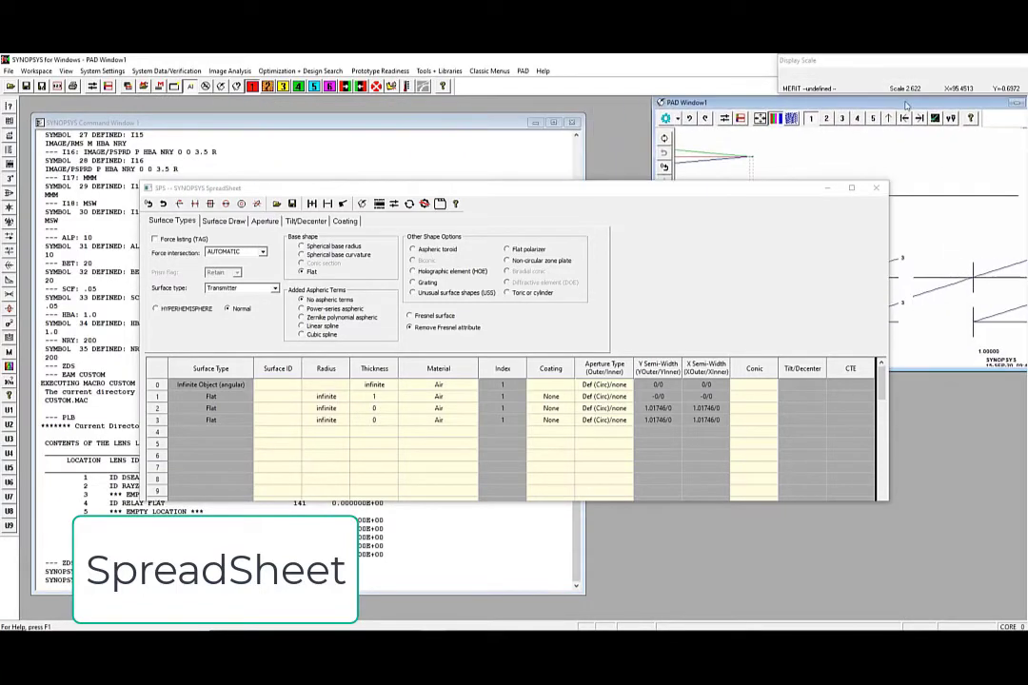
left_click_drag(610, 201, 498, 148)
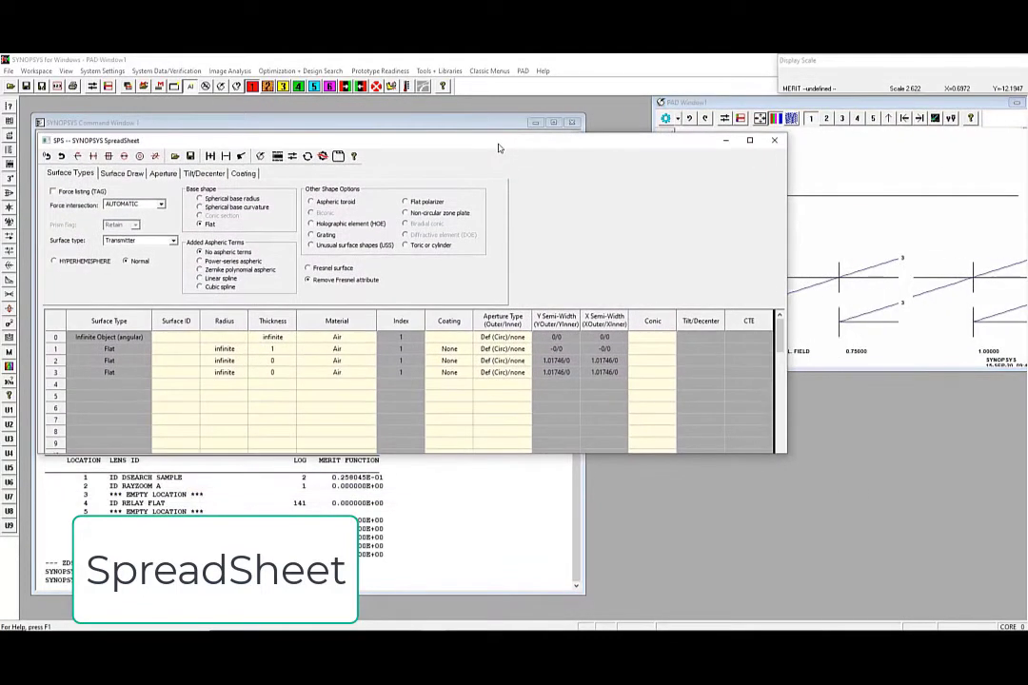
- Enter radius 100 for surface 1 and -100 for surface 2
left_click(233, 350)
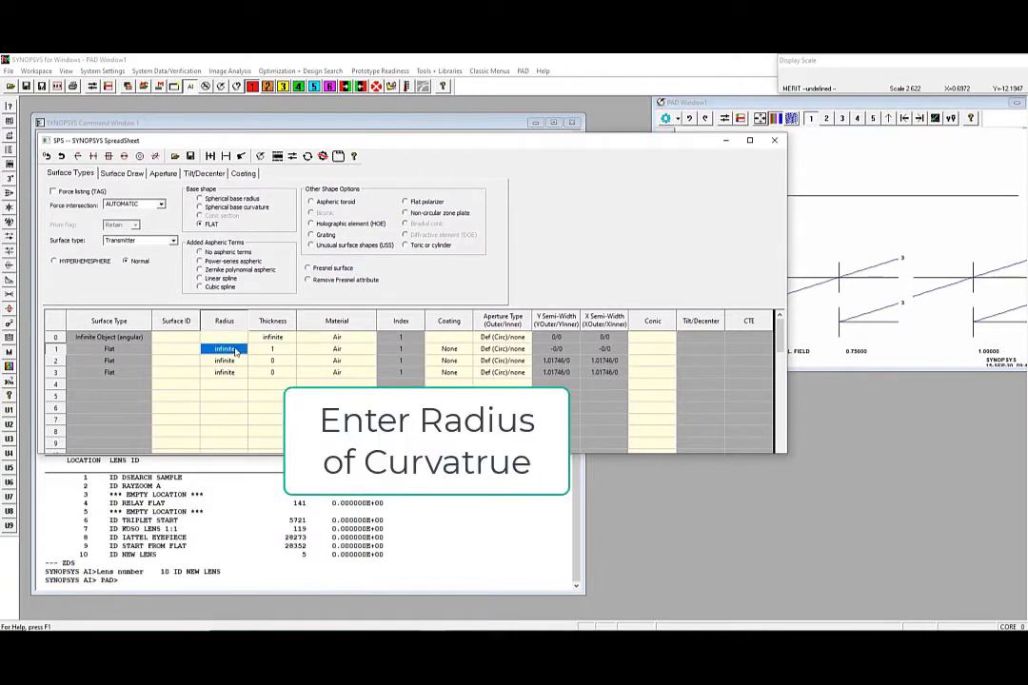
left_click(205, 349)
type("100")
left_click(238, 361)
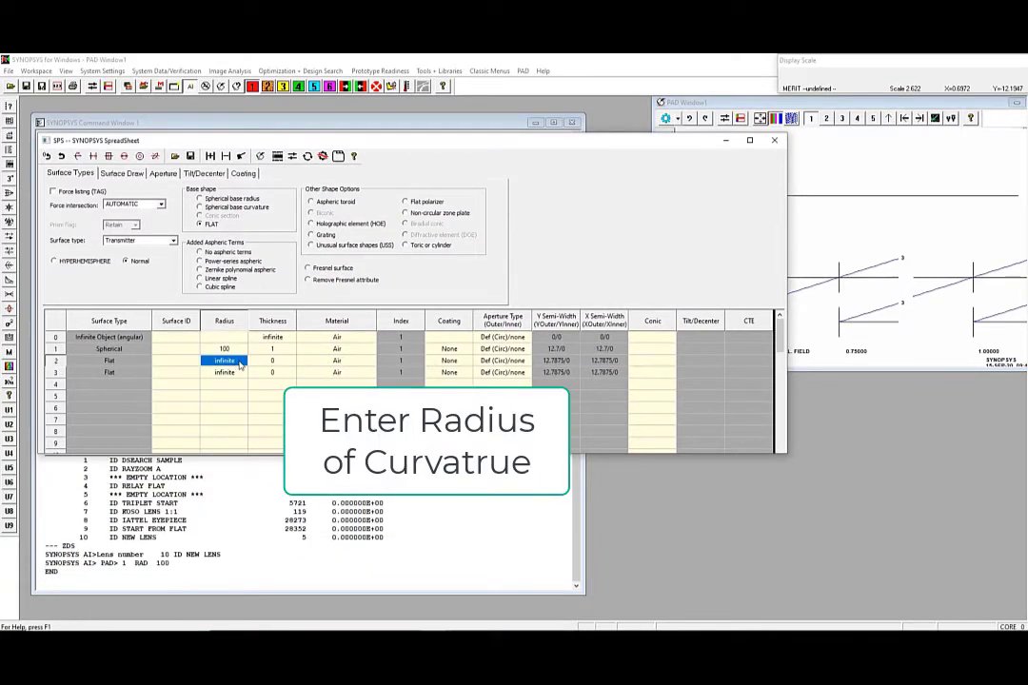
left_click(202, 362)
type("-100")
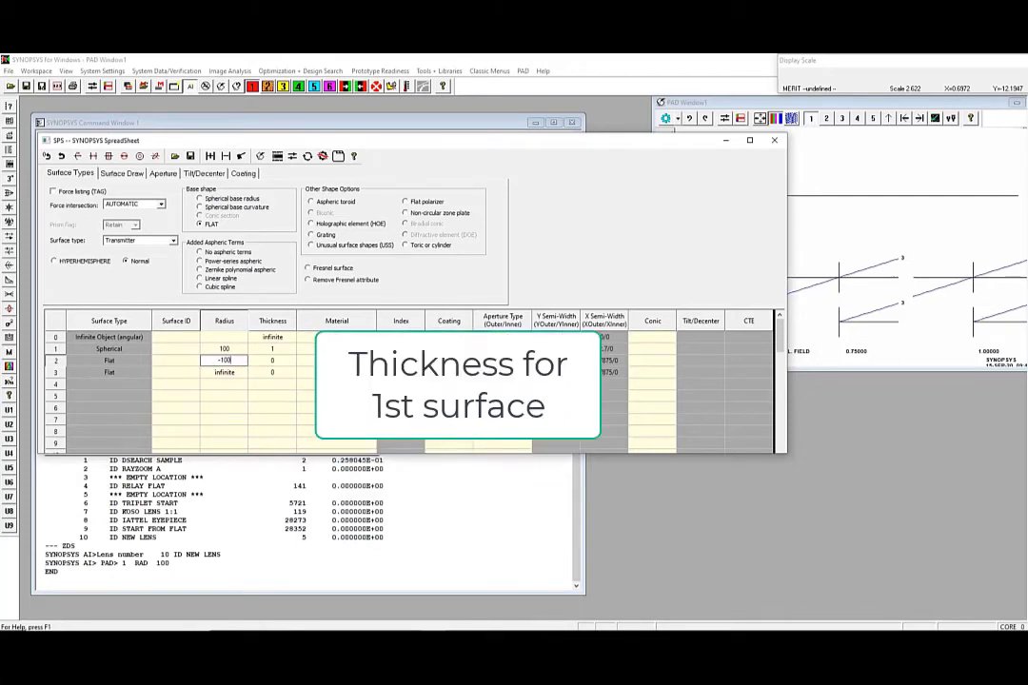
- Enter 5 as surface 1's thickness
left_click(283, 350)
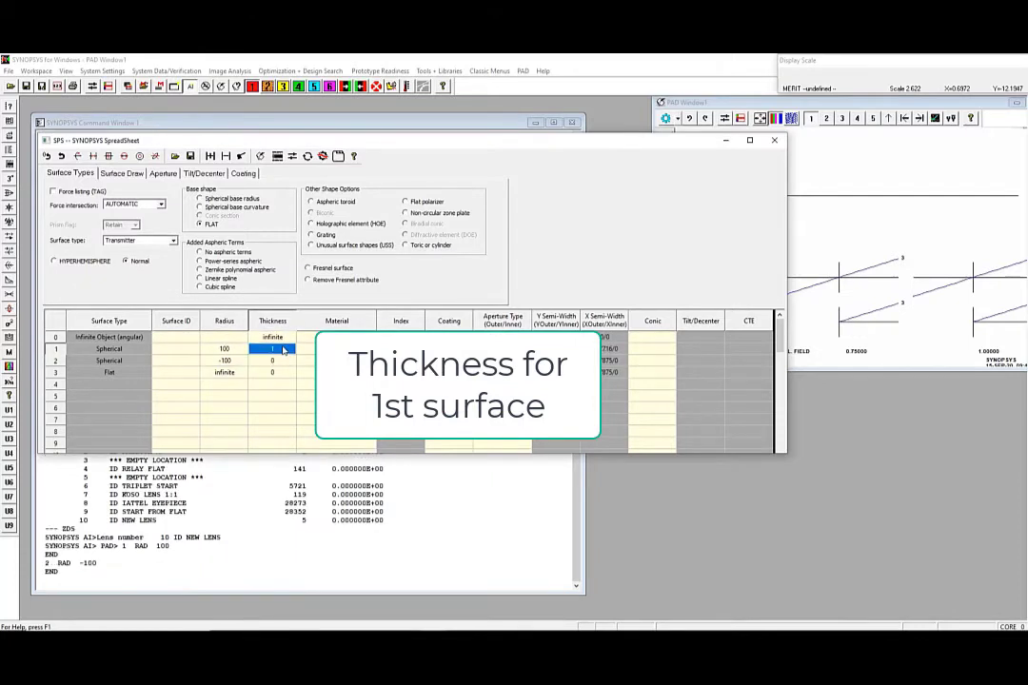
left_click(280, 352)
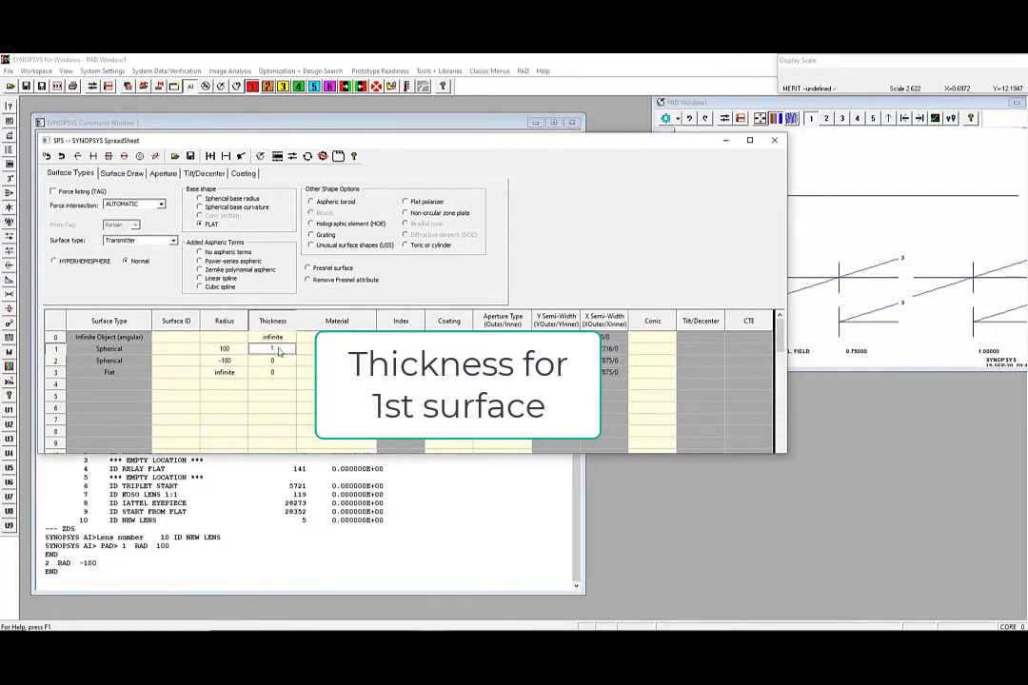
type("5")
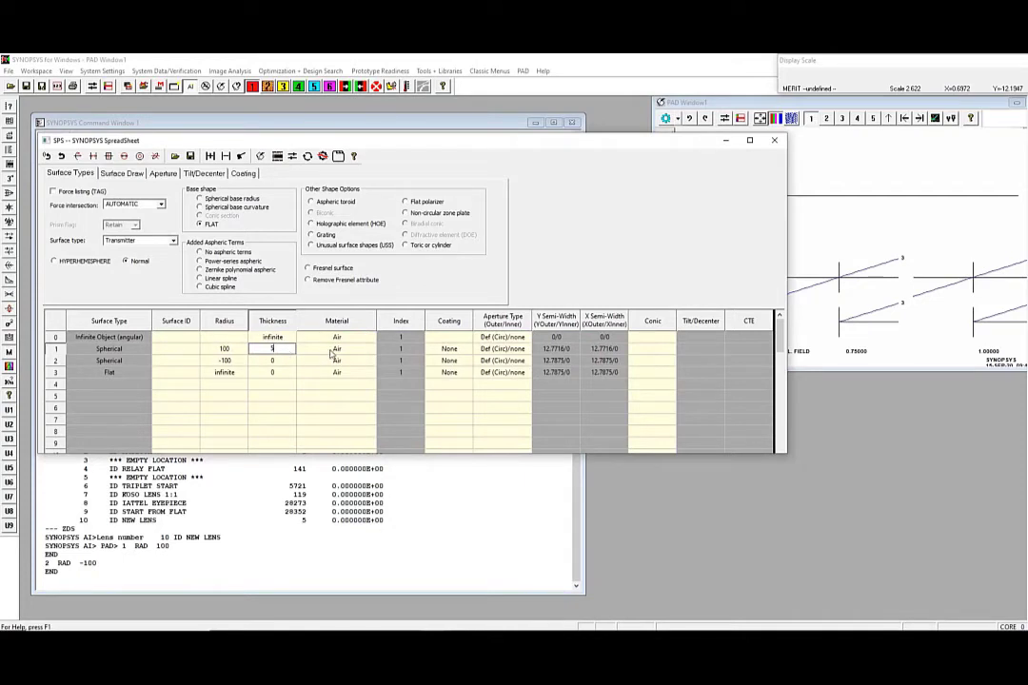
- Commit thickness 5 and assign Schott N-BK7 glass (index 1.51679) to surface 1
key("Return")
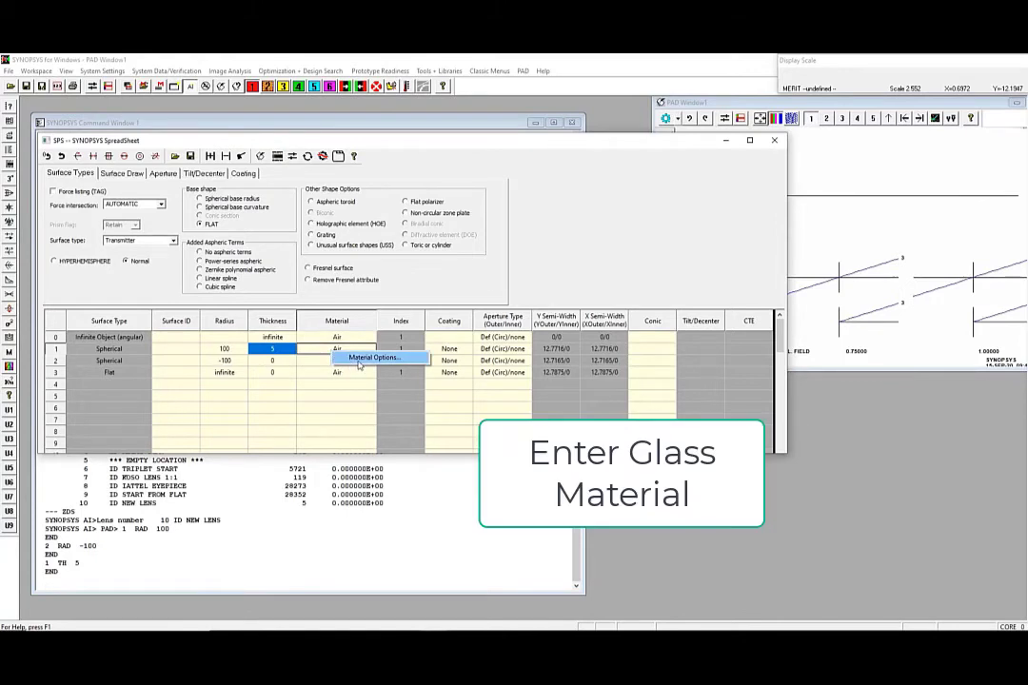
left_click(356, 365)
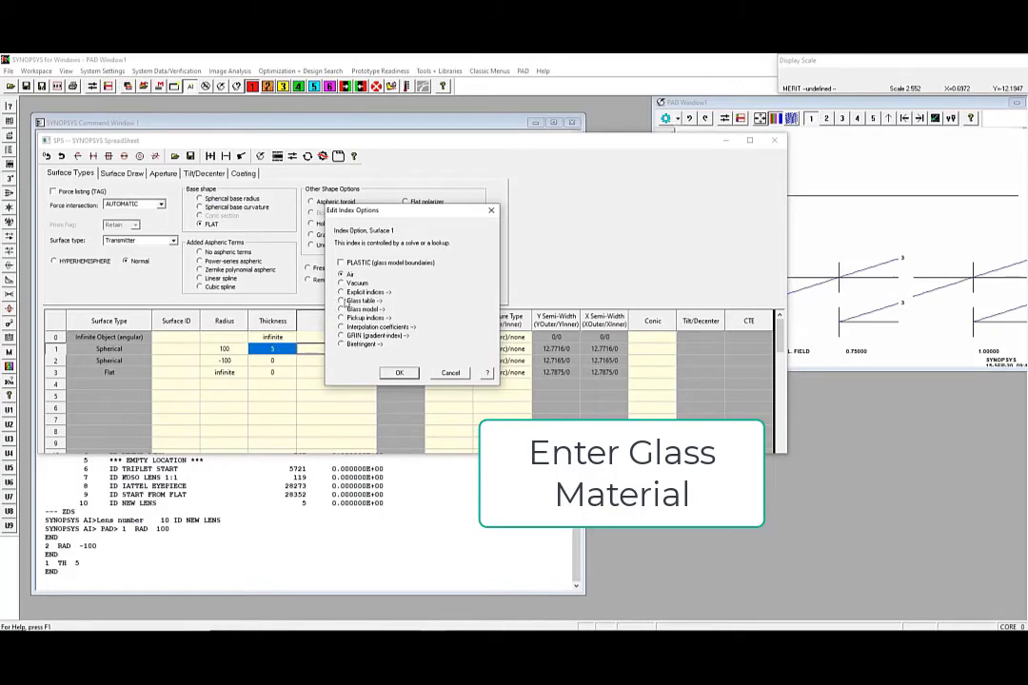
left_click(343, 300)
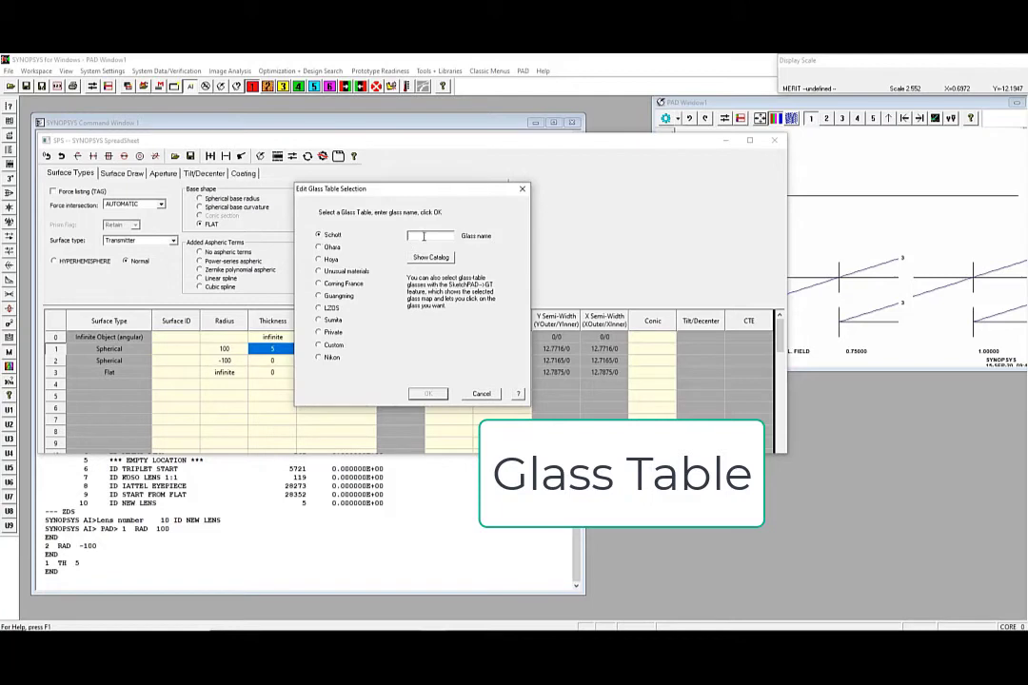
type("n-bk7")
left_click(427, 393)
left_click(399, 372)
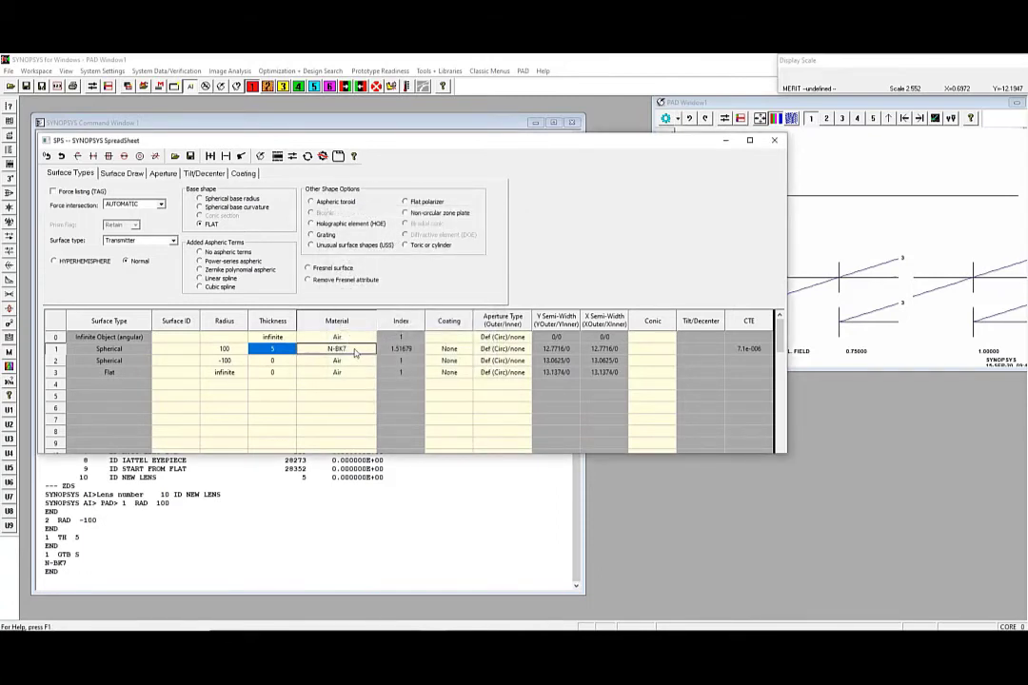
- Narrow the SpreadSheet and give surface 2's thickness a YMT marginal ray height solve
key("Return")
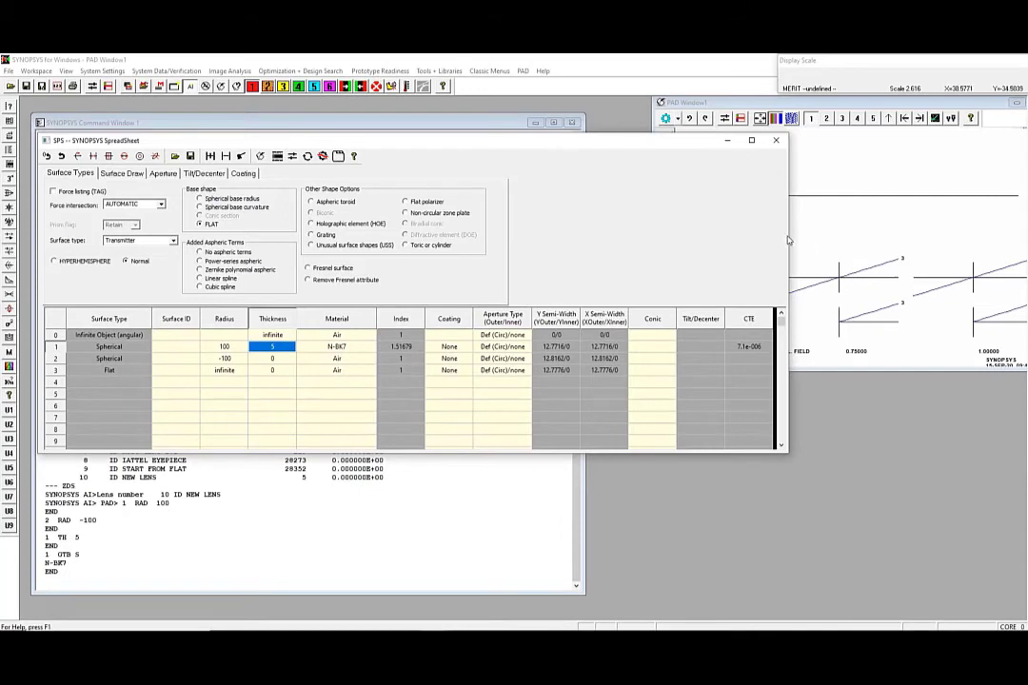
left_click_drag(788, 240, 647, 243)
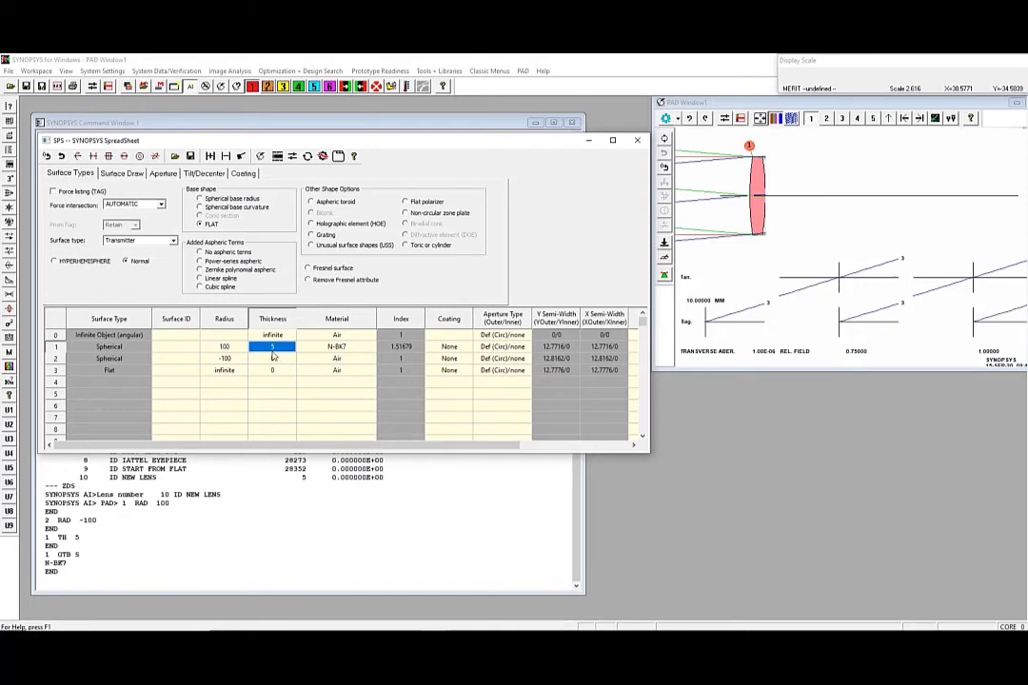
right_click(286, 355)
left_click(315, 386)
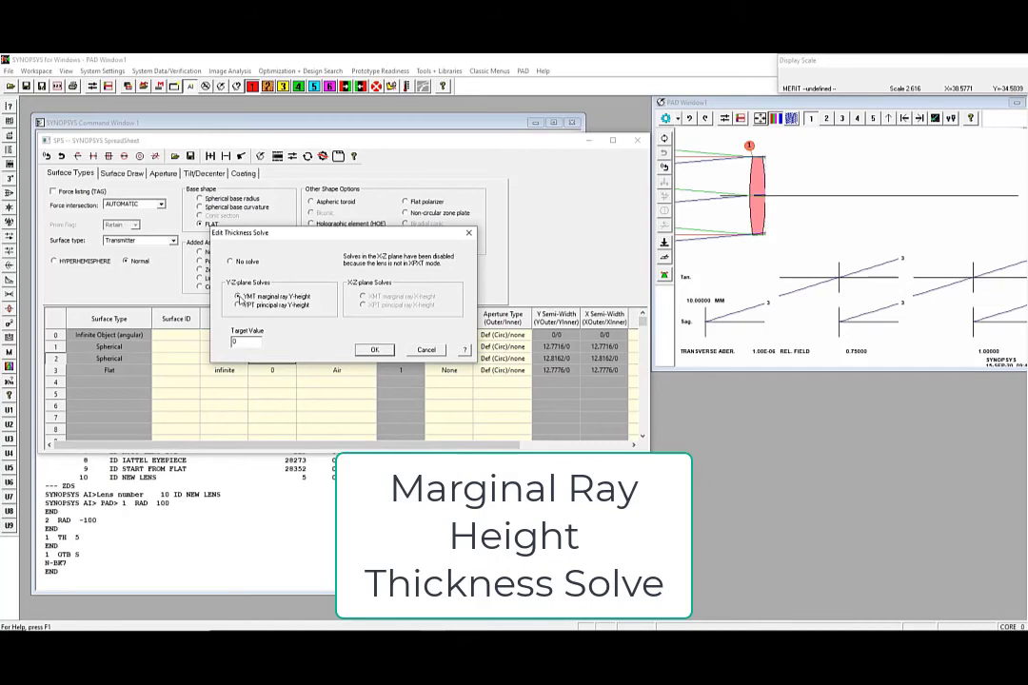
left_click(374, 349)
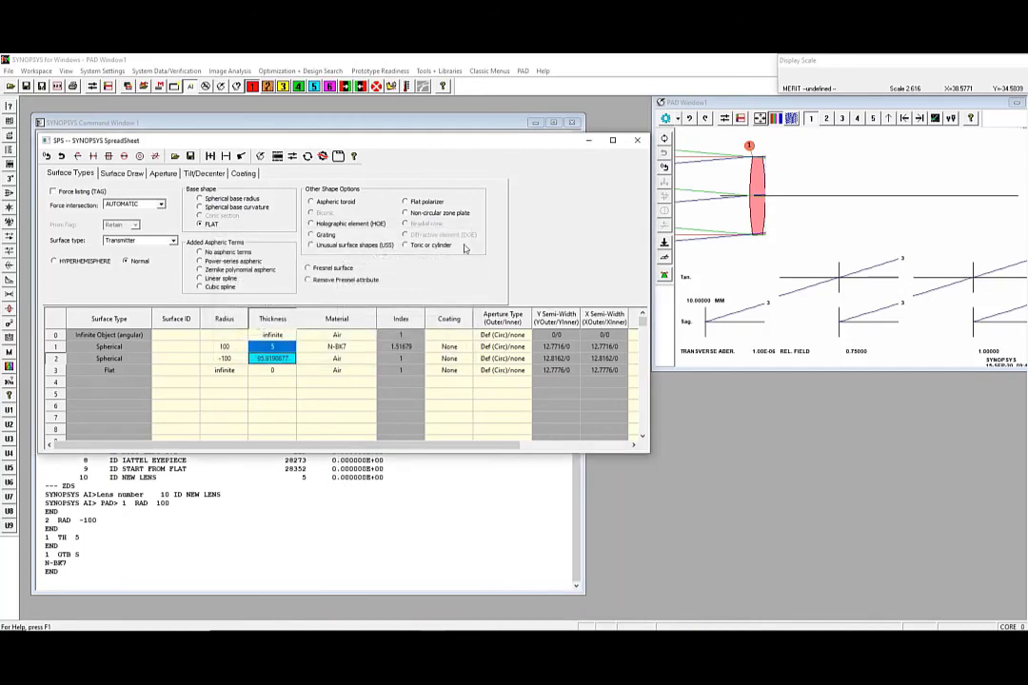
- Refresh the PAD sketch so the singlet's rays converge to focus, then nudge its window
left_click(825, 213)
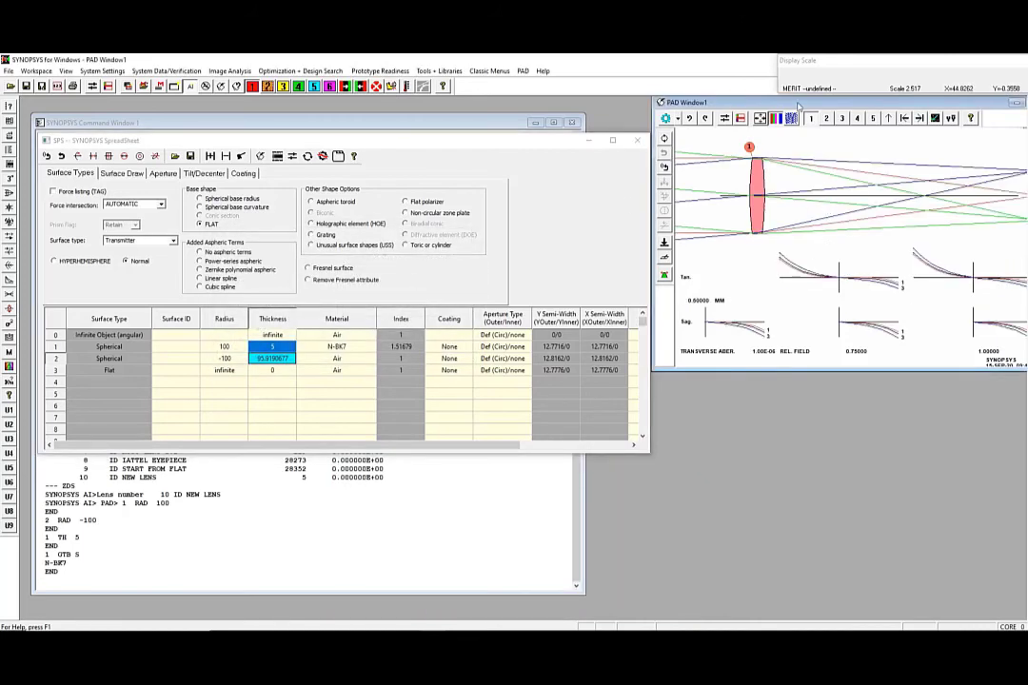
left_click_drag(798, 107, 771, 130)
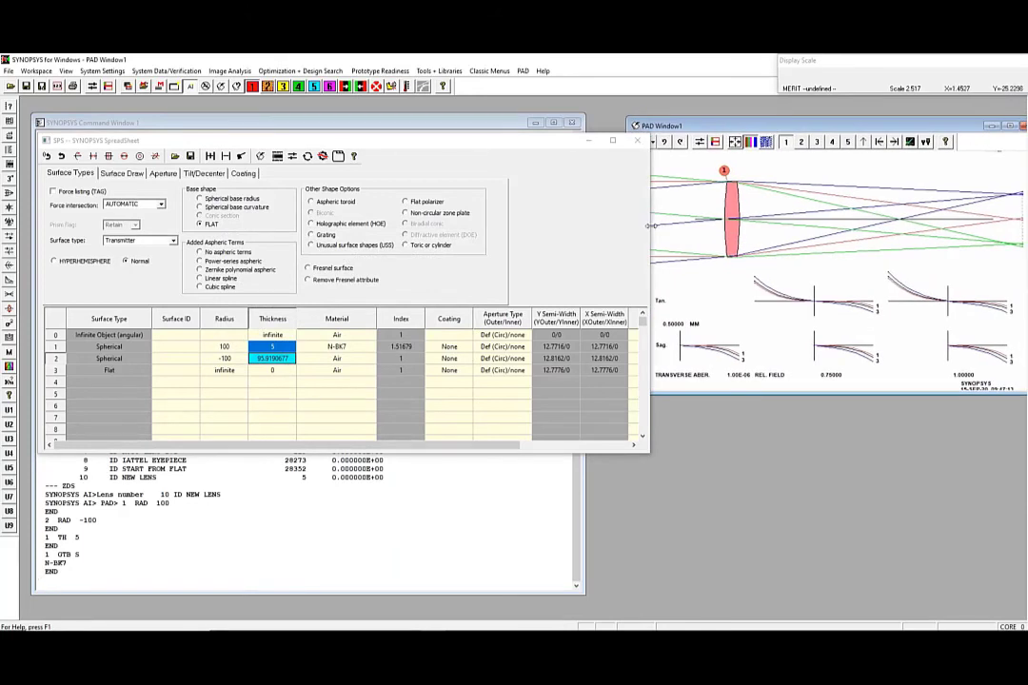